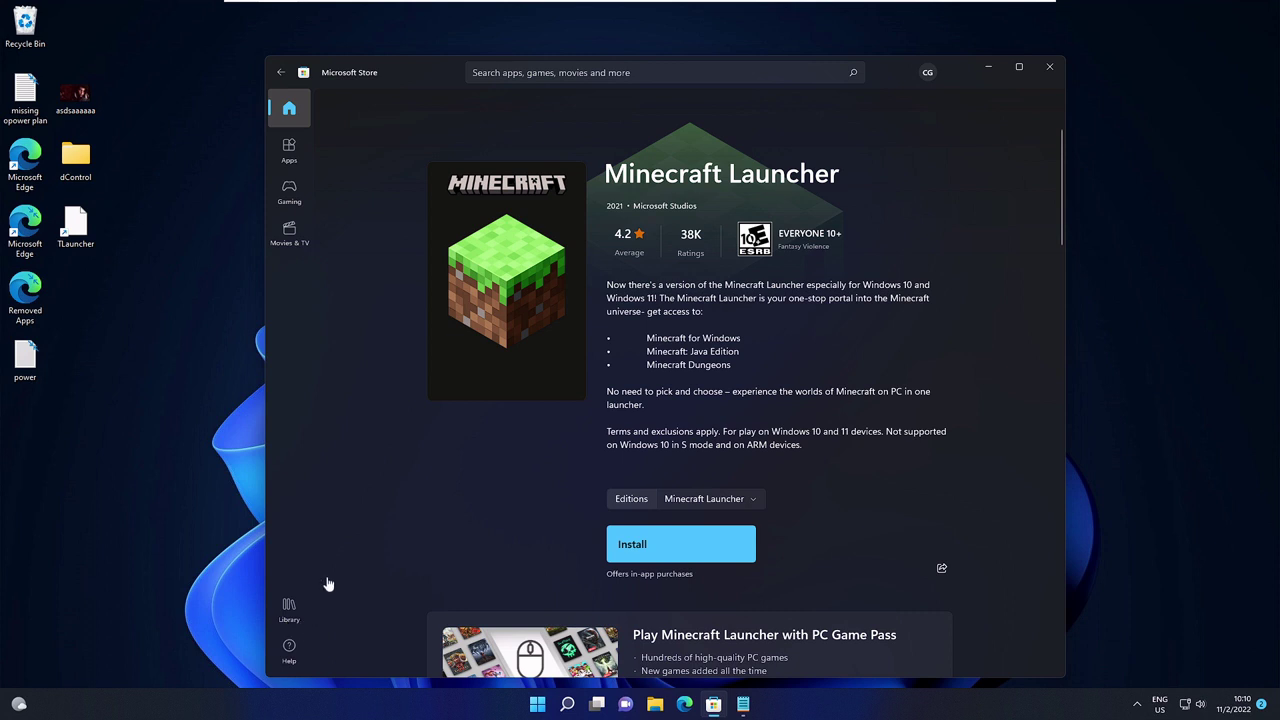
Show the Store Library of installed apps, then open the account menu and dismiss it.
left_click(290, 612)
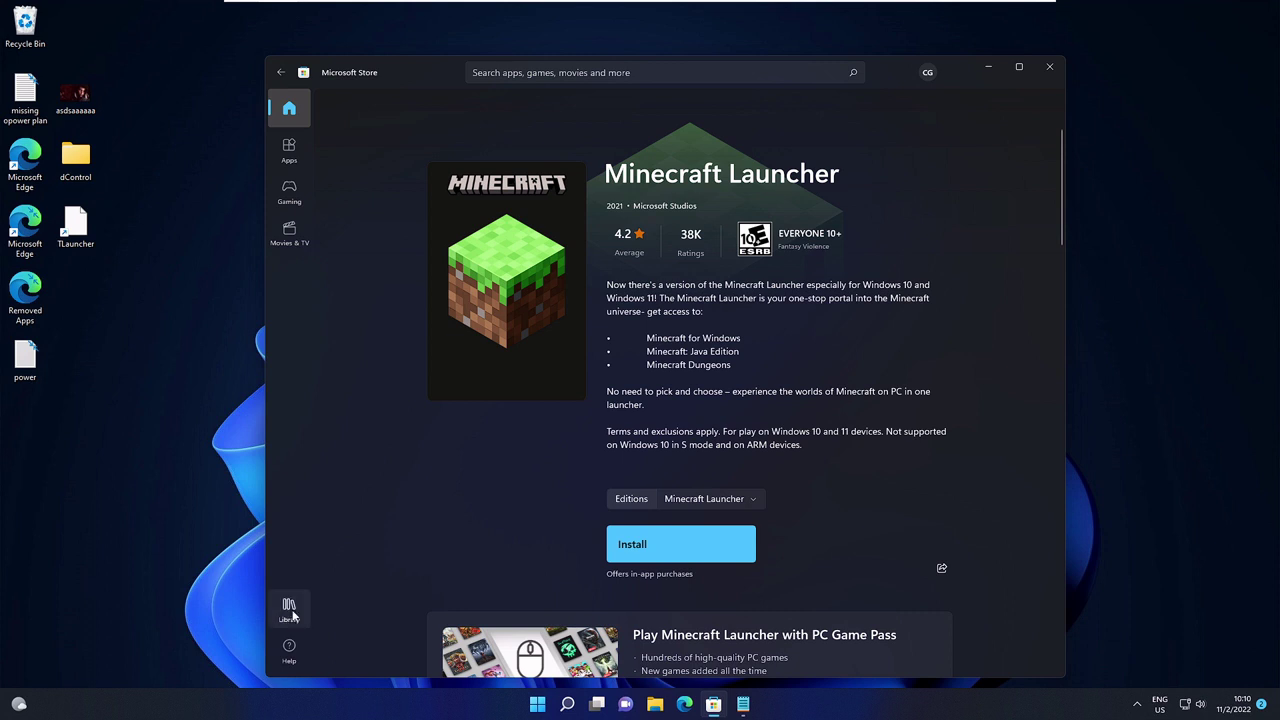
left_click(290, 610)
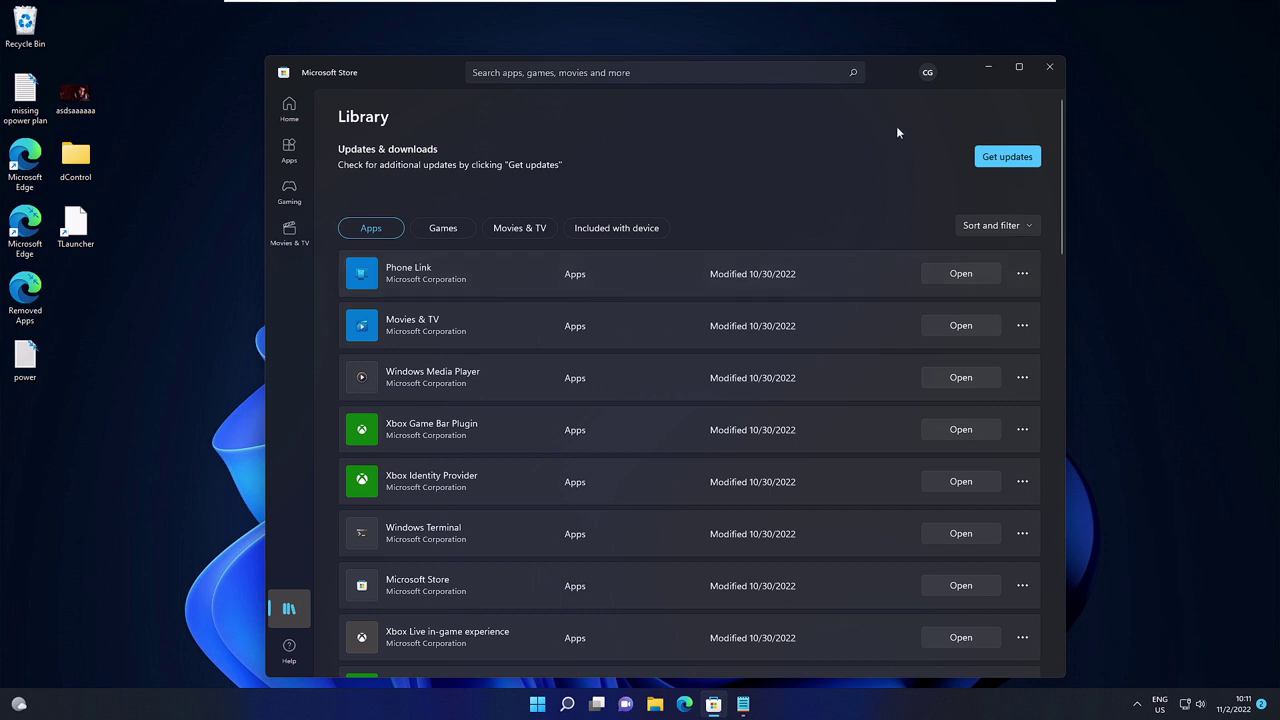
left_click(927, 72)
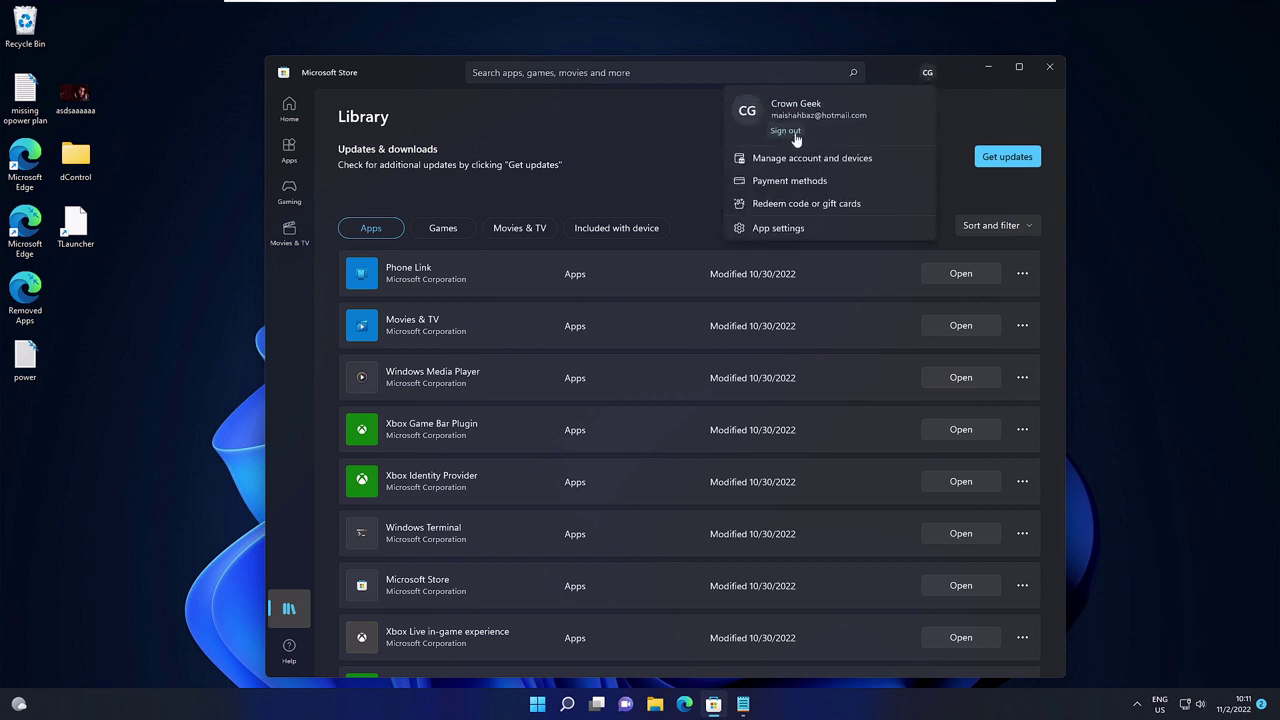
left_click(964, 125)
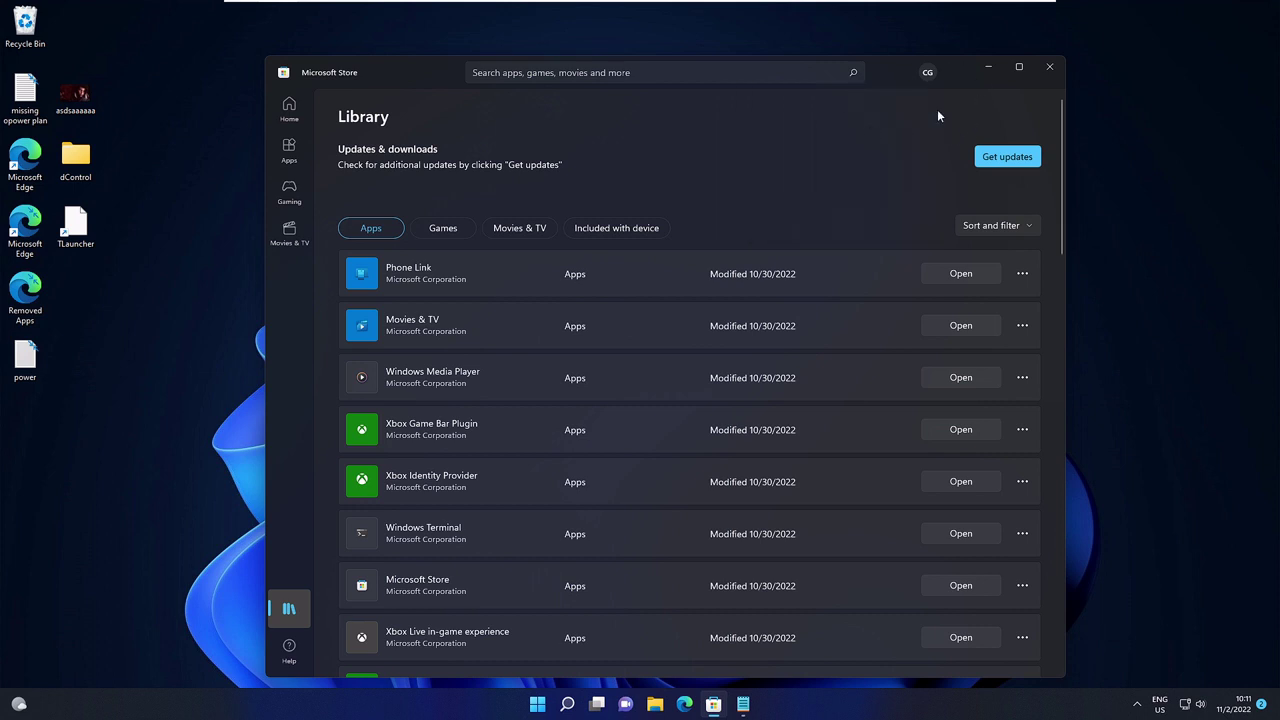
Close the Store and bring up the Date and time settings from the taskbar clock.
left_click(1052, 68)
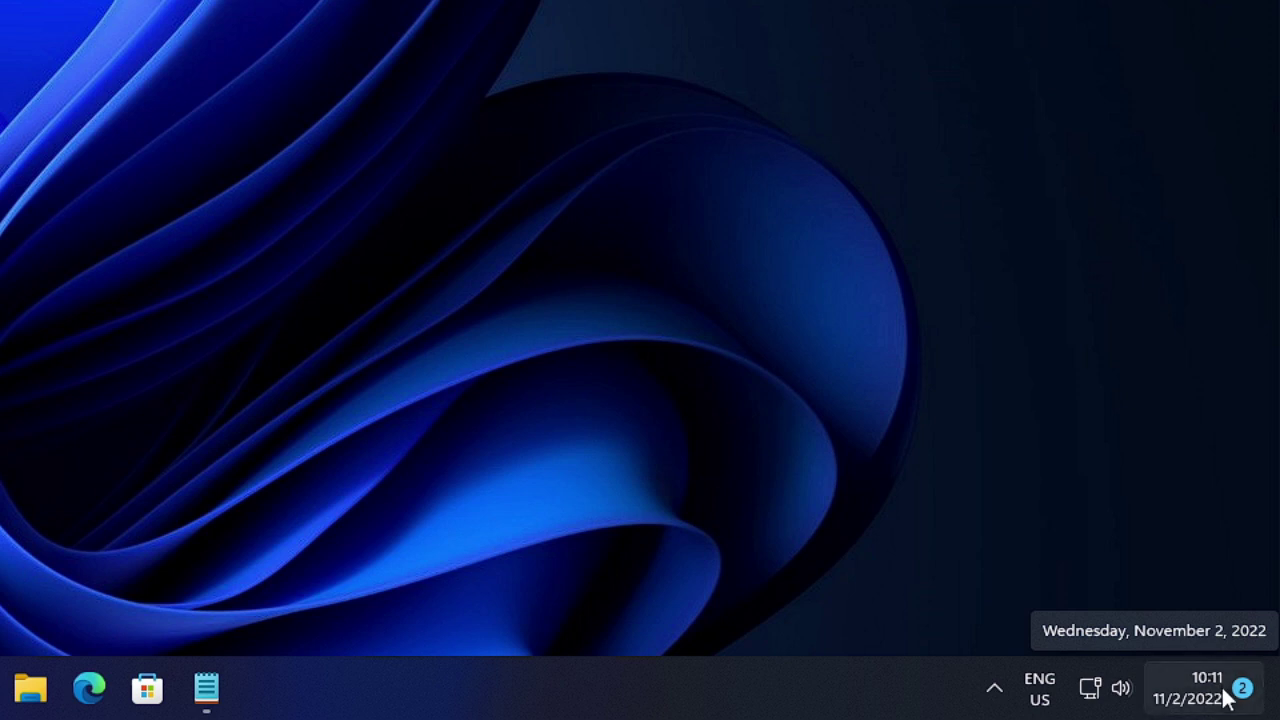
right_click(1205, 688)
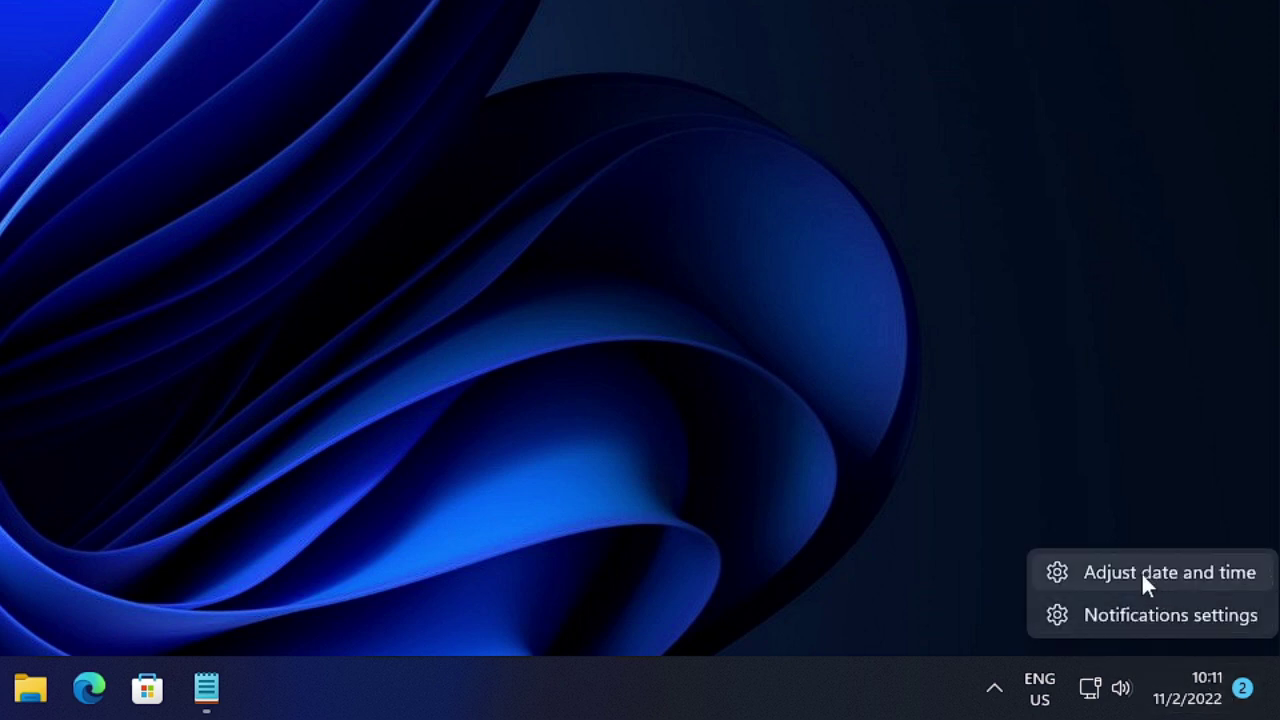
left_click(1180, 578)
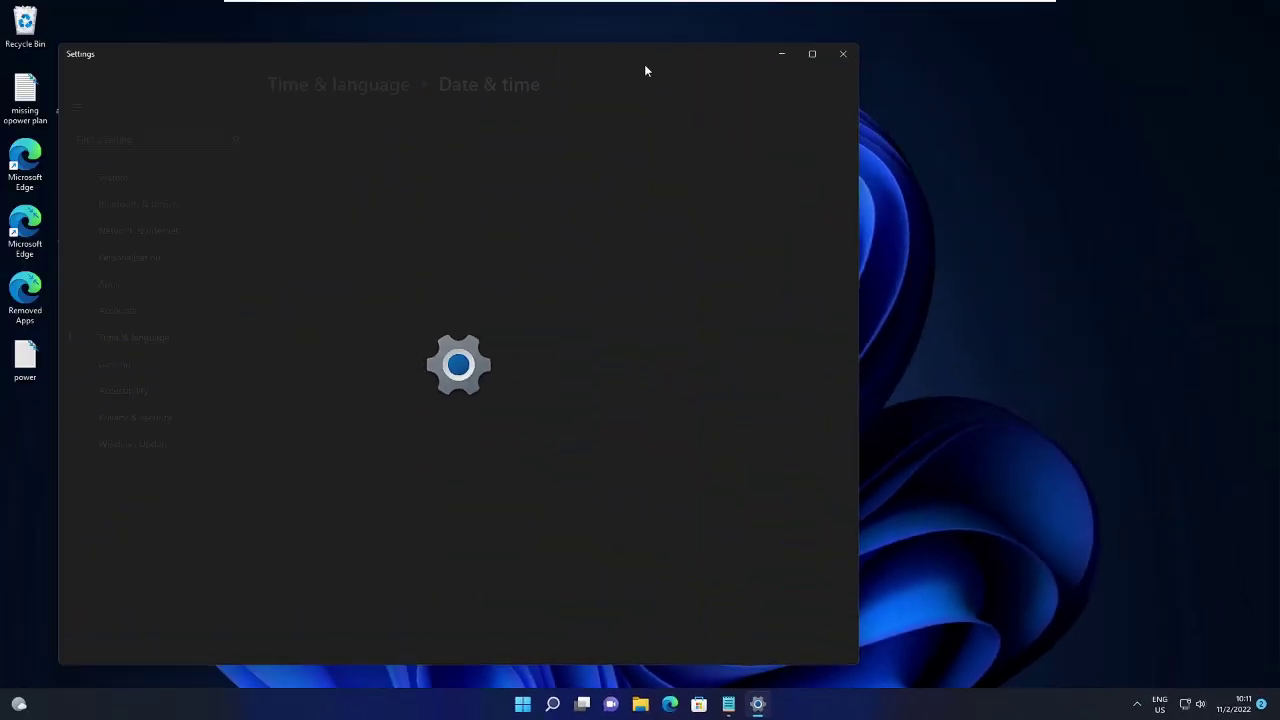
left_click_drag(645, 70, 877, 57)
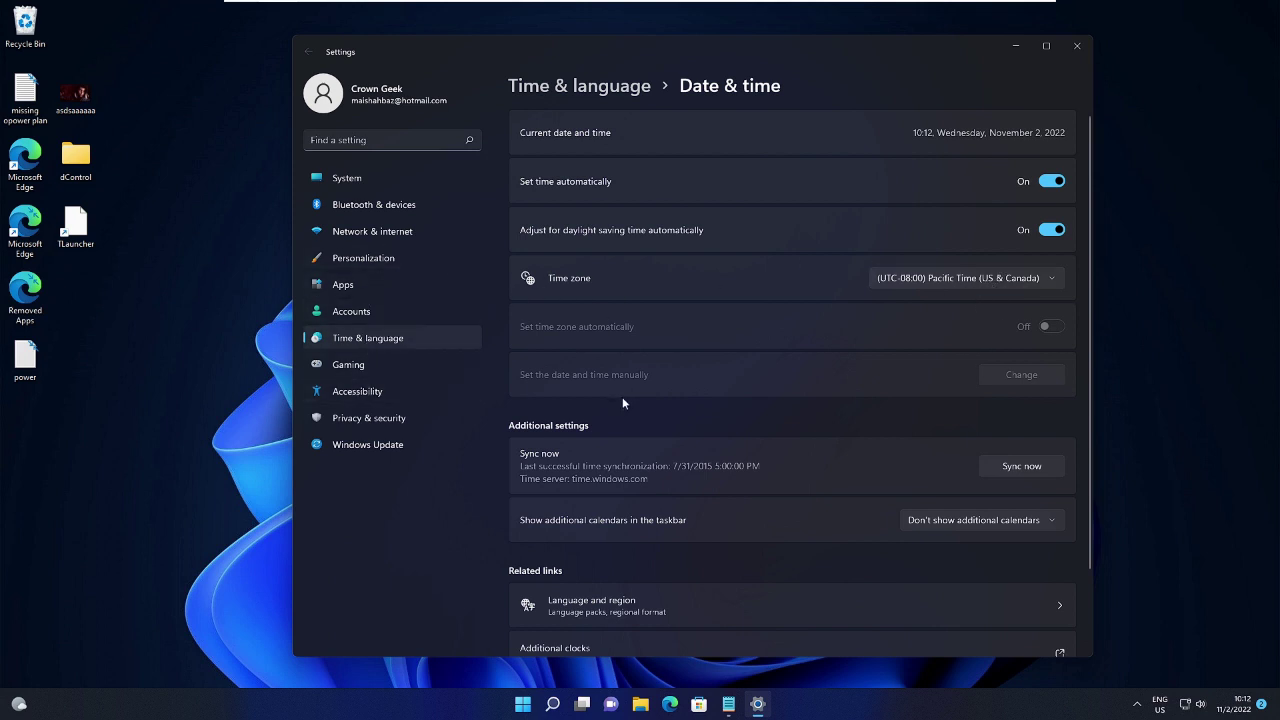
Review Language & region, which lists three English preferred languages, then close Settings.
scroll(622, 400, "down", 2)
left_click(662, 515)
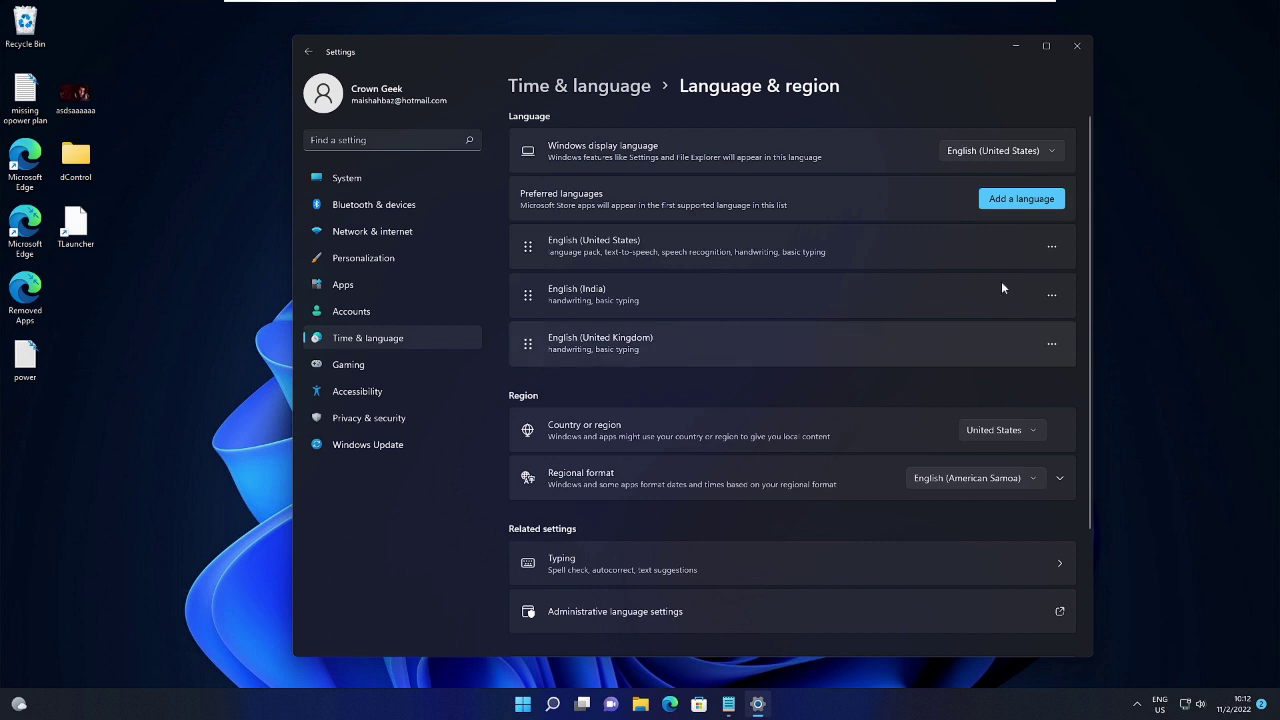
left_click(1078, 46)
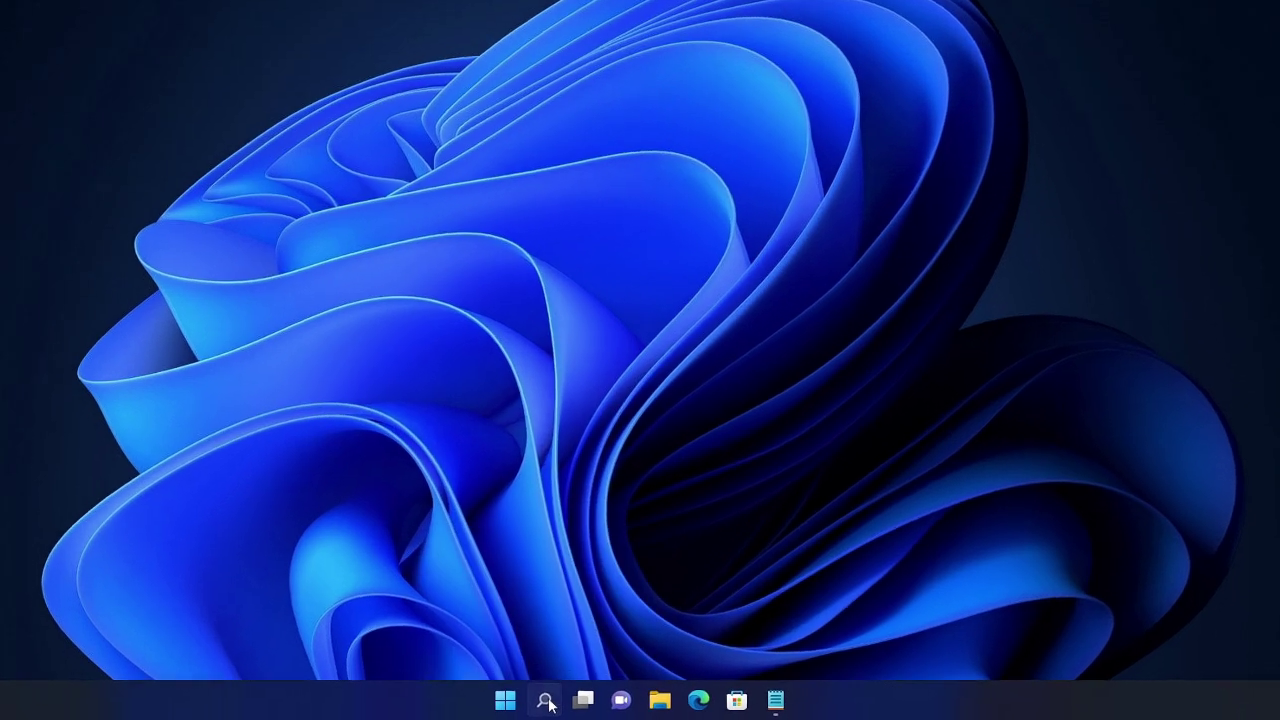
Find Troubleshoot via search 'trouble', run Windows Store Apps troubleshooter, dismiss its no-problem-found result.
left_click(546, 703)
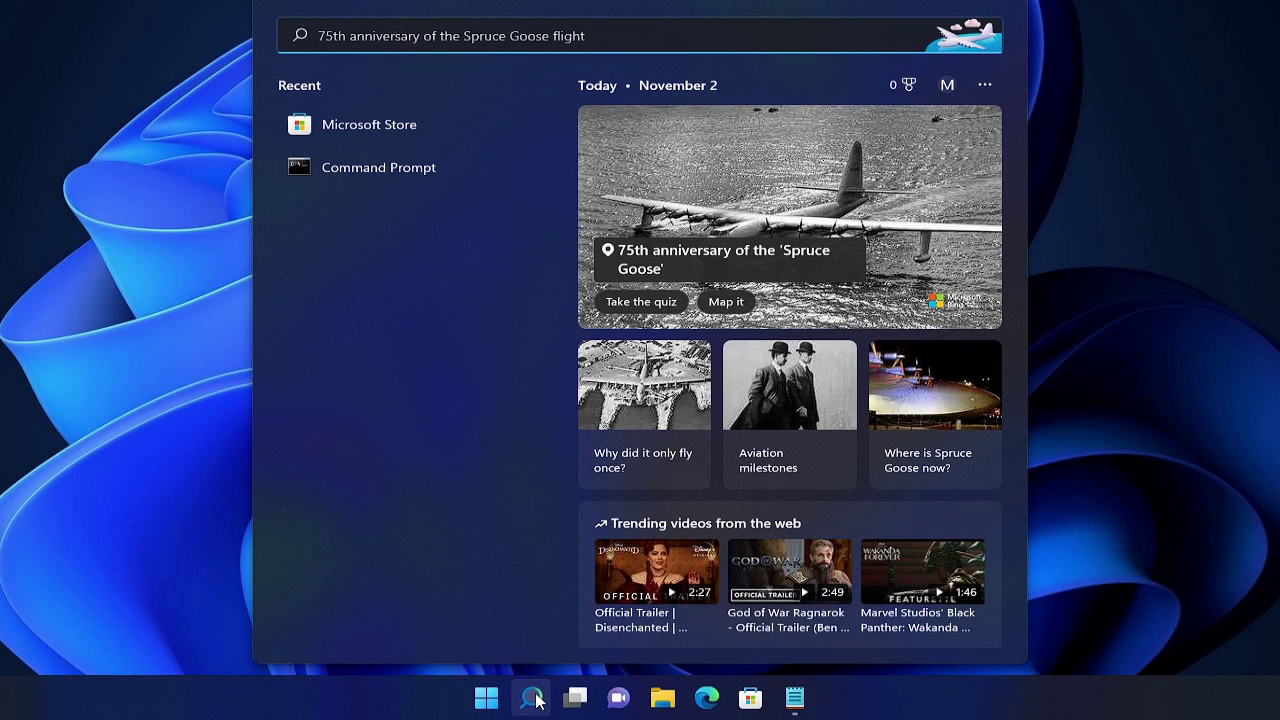
type("trouble")
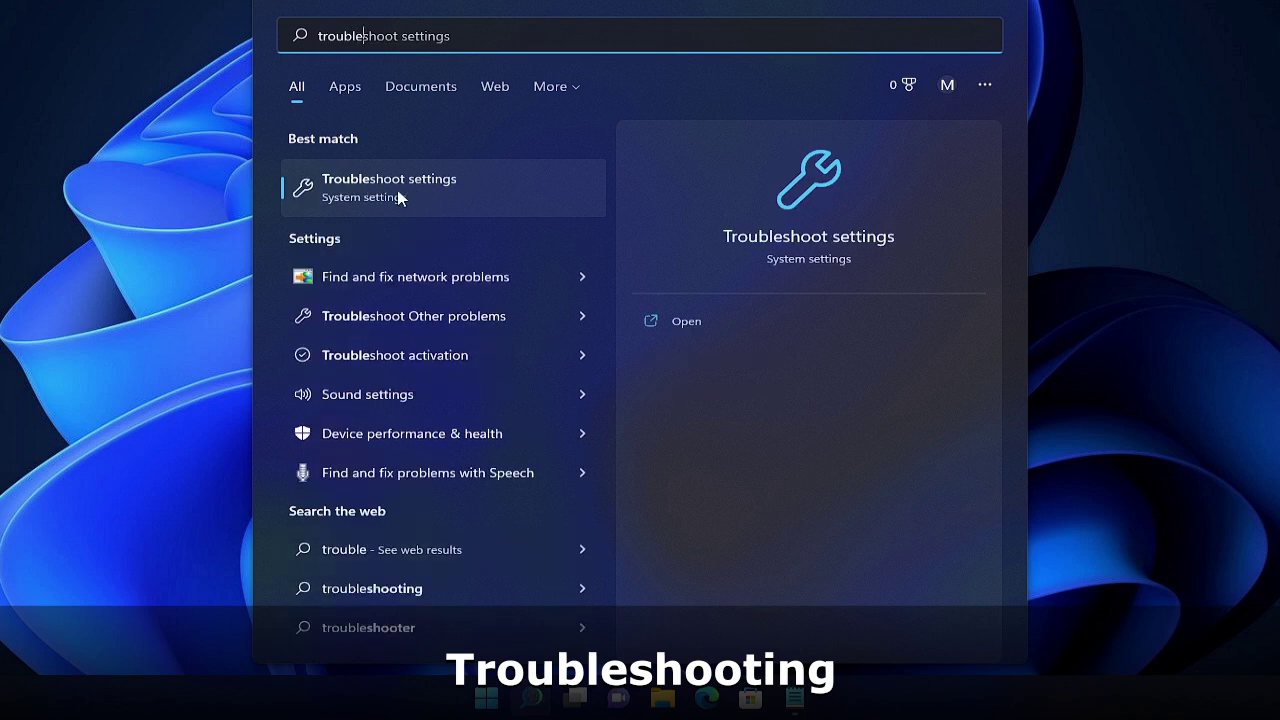
left_click(429, 187)
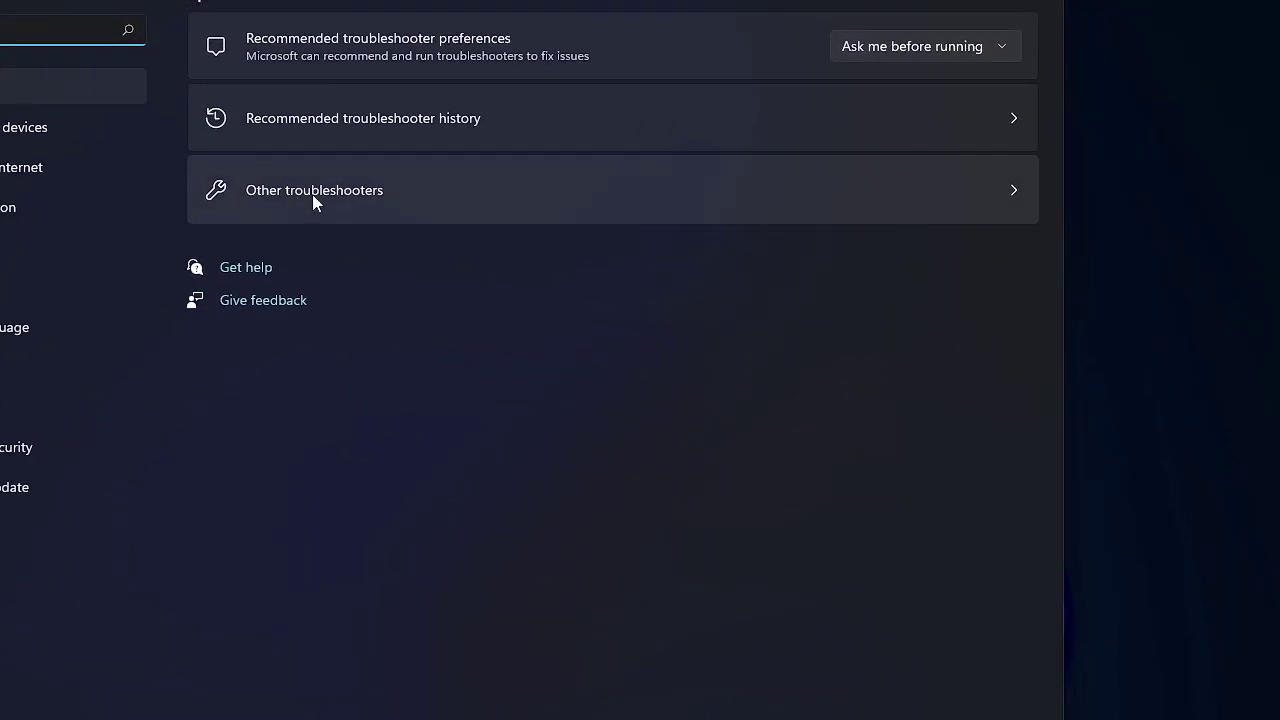
left_click(312, 194)
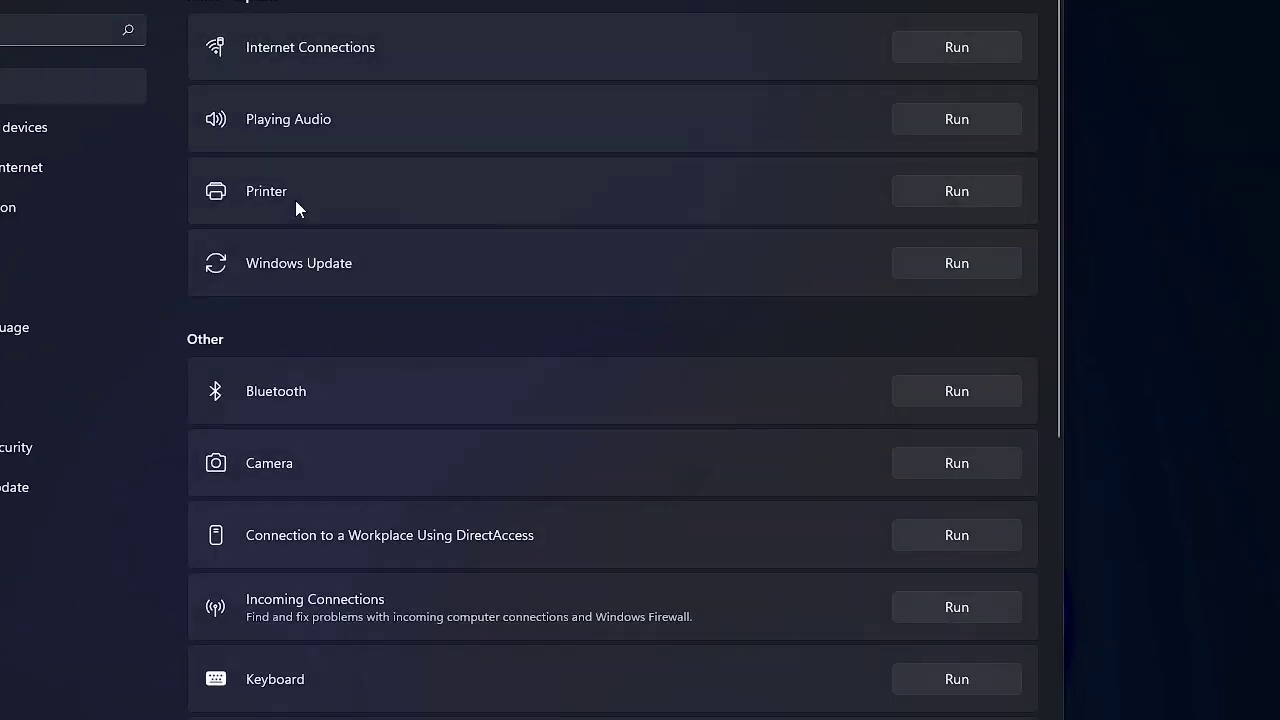
scroll(311, 226, "down", 6)
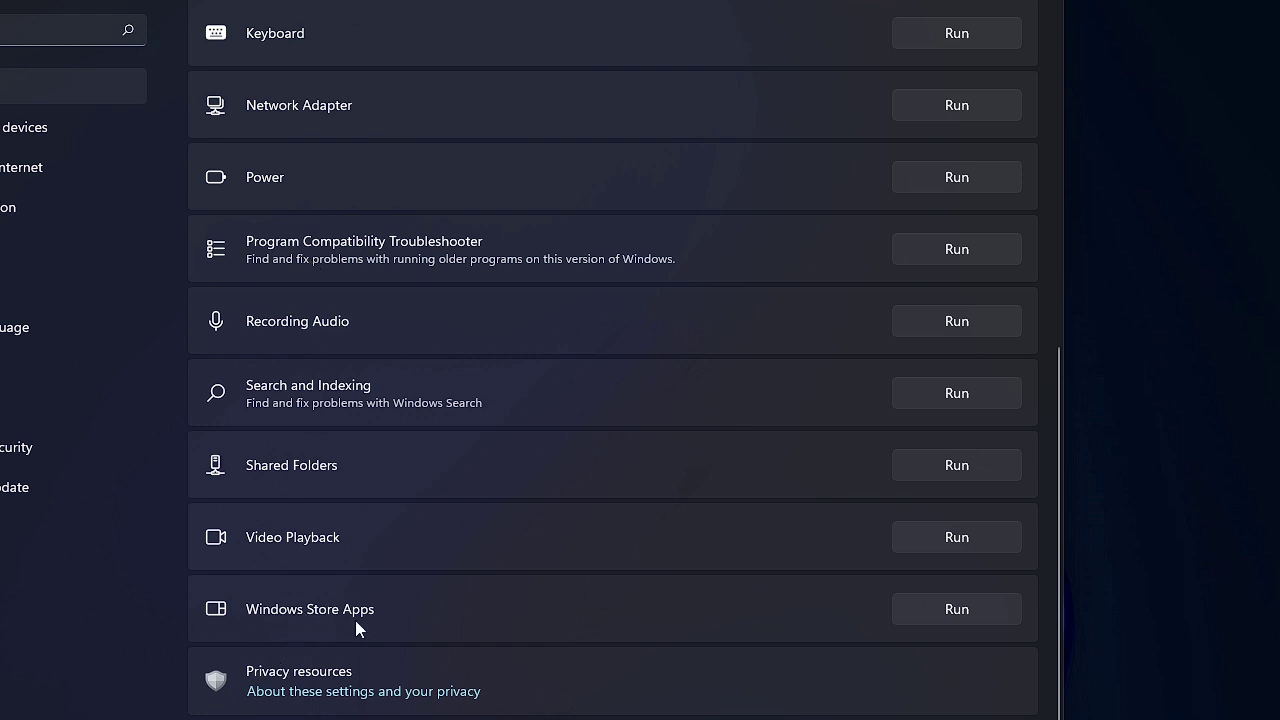
left_click(942, 612)
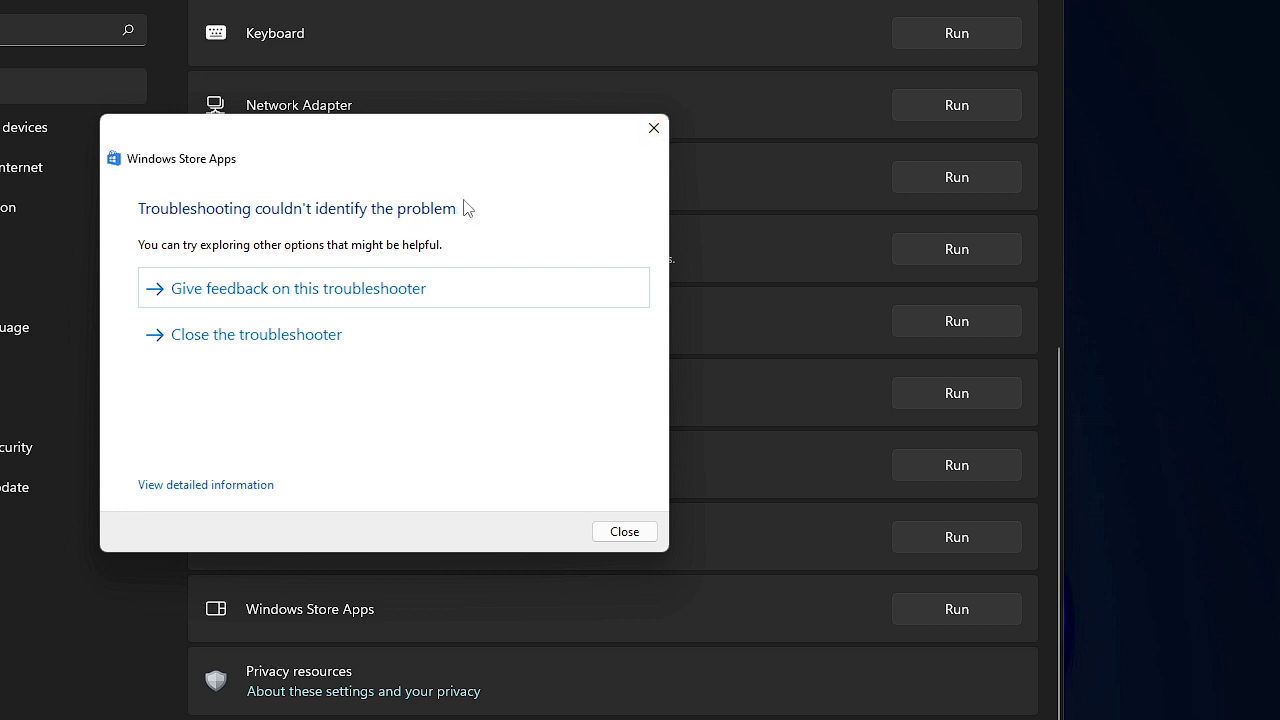
left_click(653, 129)
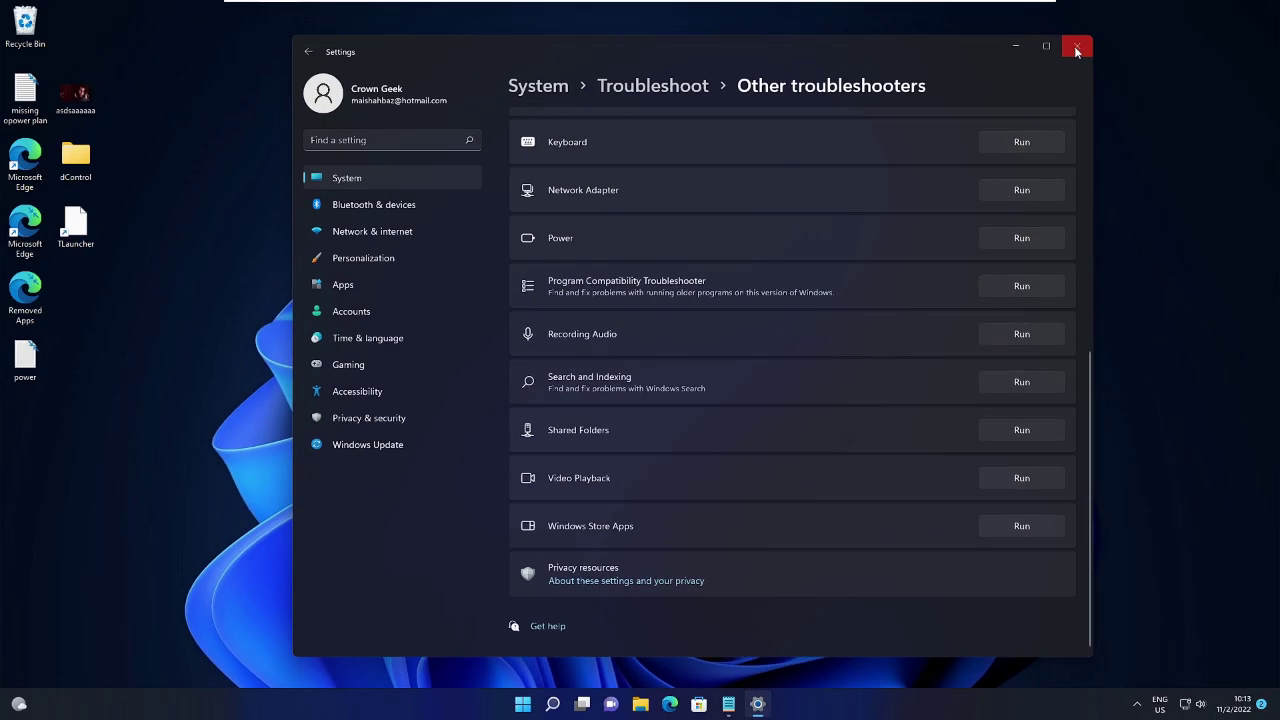
Close Settings, then reopen it via Win+X and go to Storage's Temporary files list.
left_click(1074, 46)
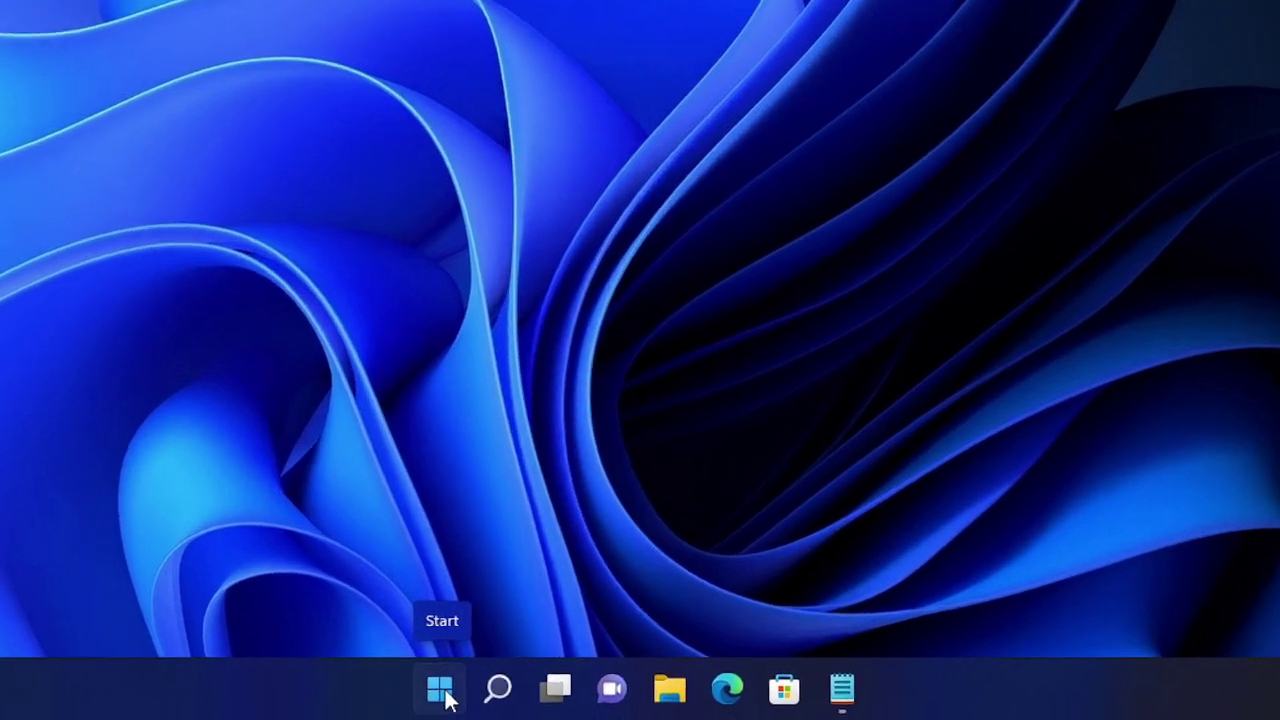
right_click(445, 700)
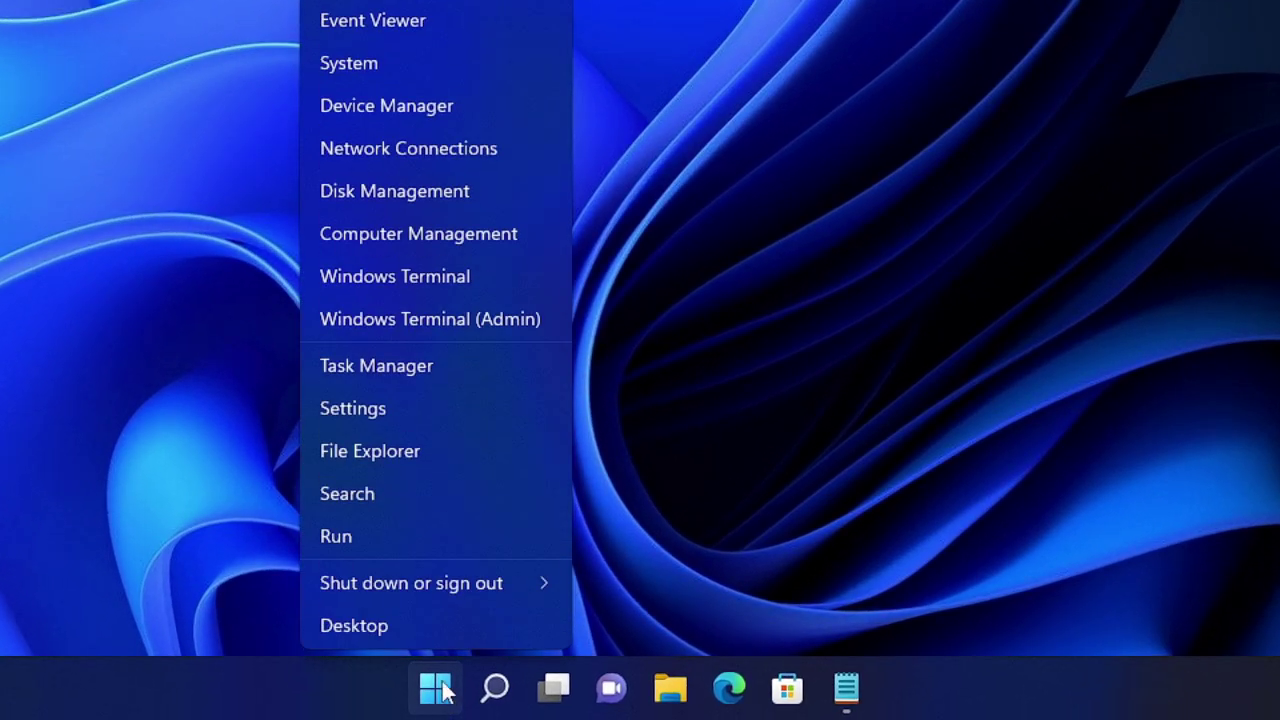
left_click(397, 410)
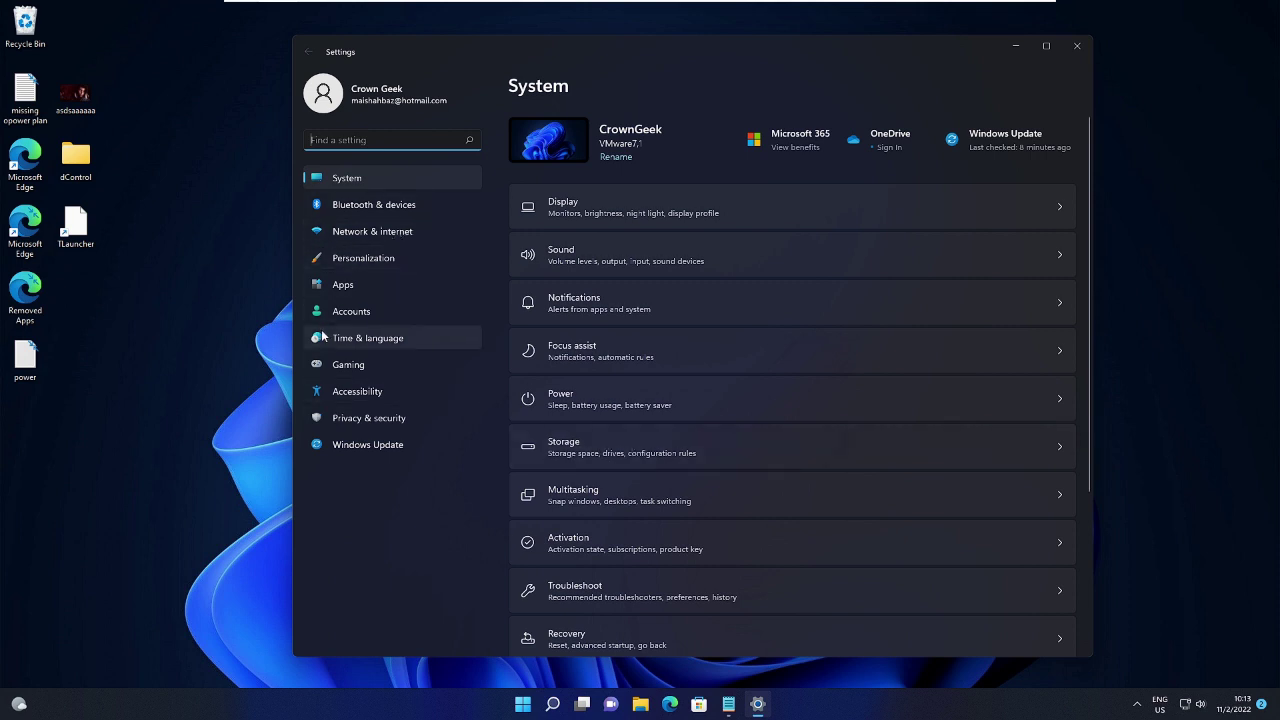
left_click(592, 448)
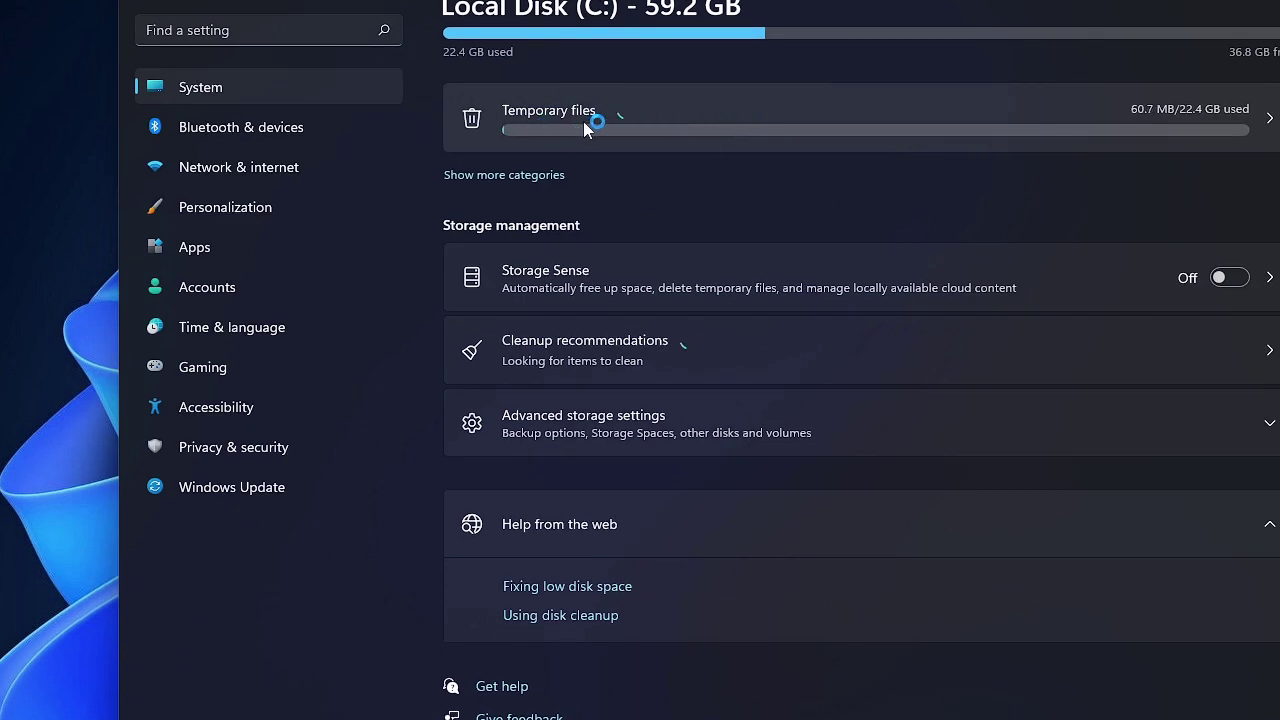
left_click(609, 120)
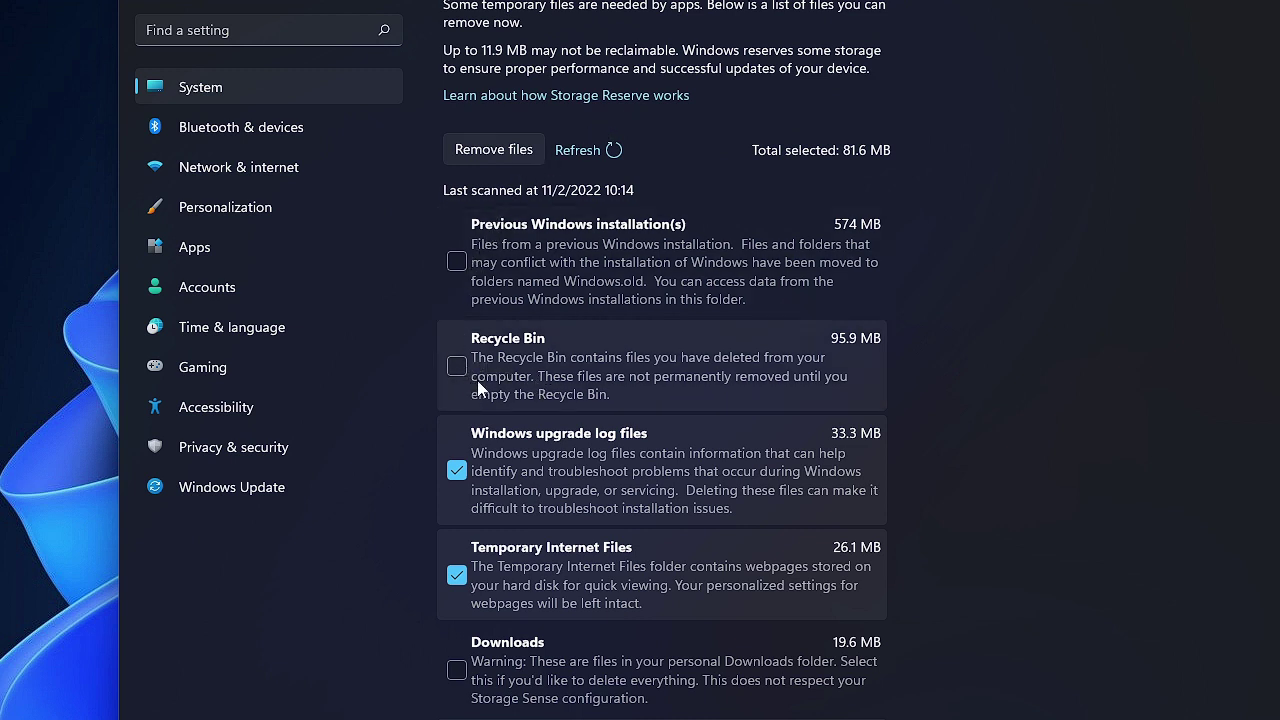
Include the Recycle Bin and permanently remove the 177 MB of temporary files, then close Settings.
left_click(457, 368)
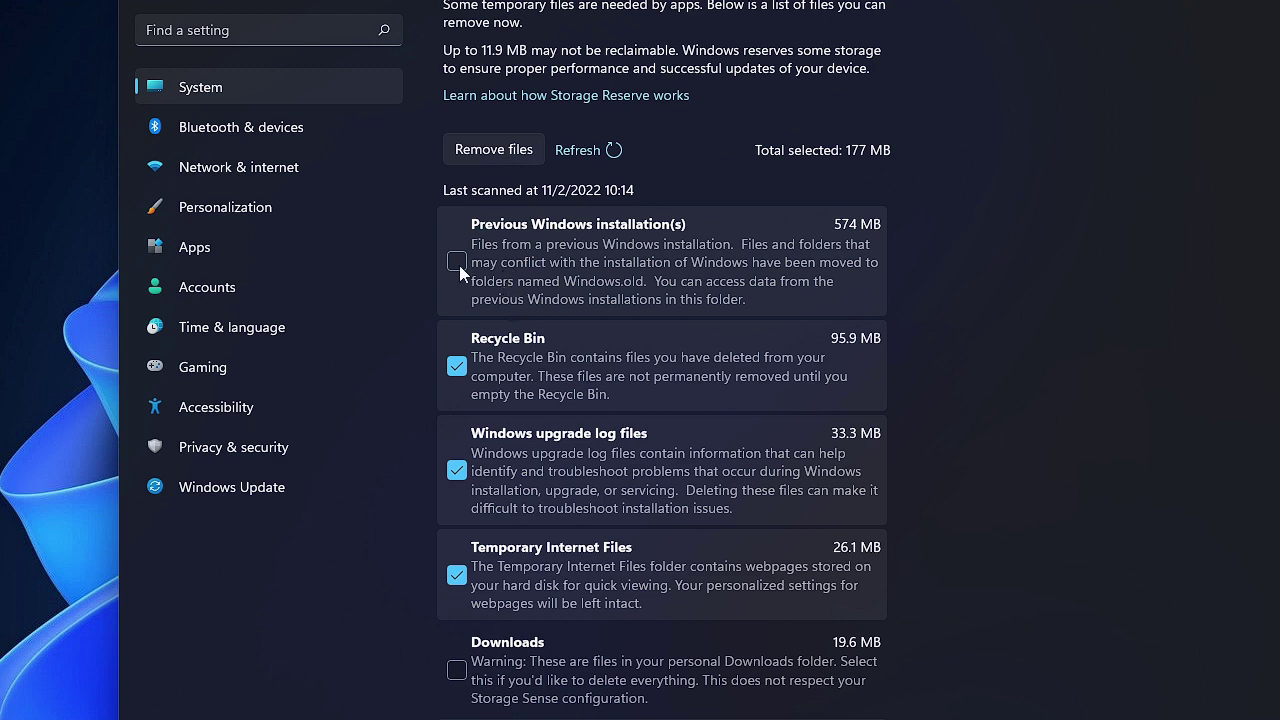
scroll(562, 250, "down", 5)
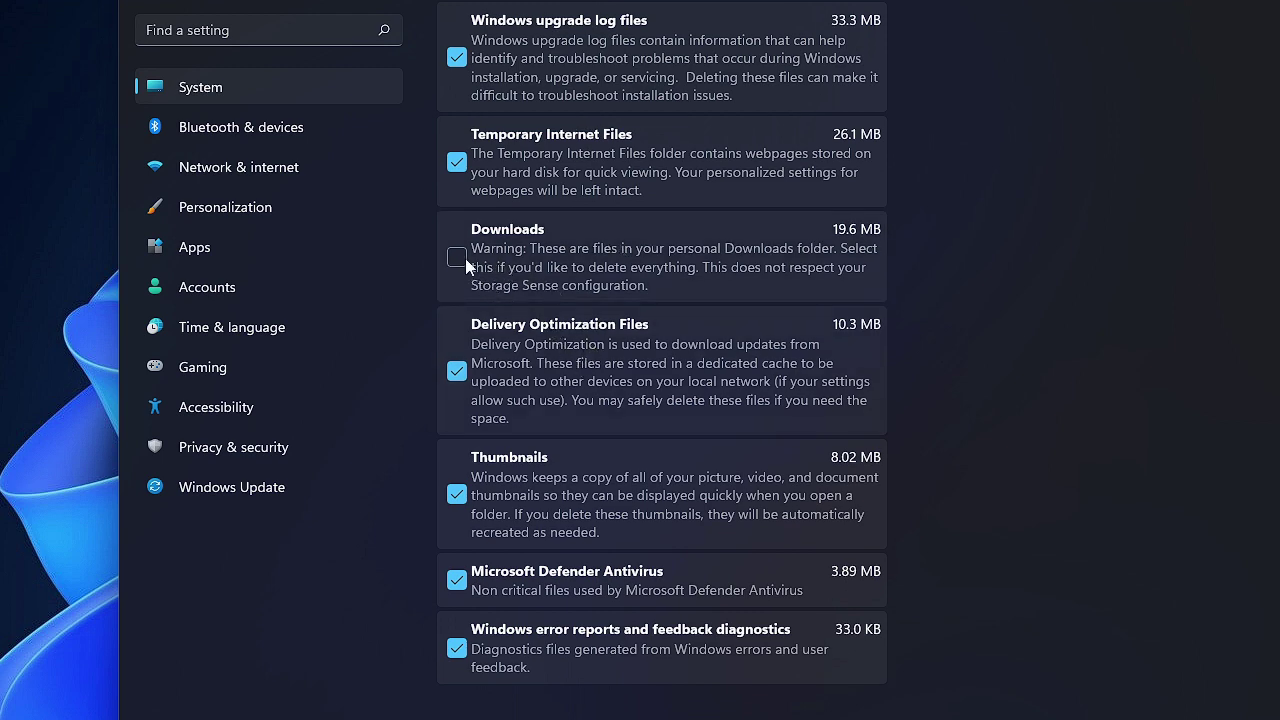
scroll(633, 358, "up", 5)
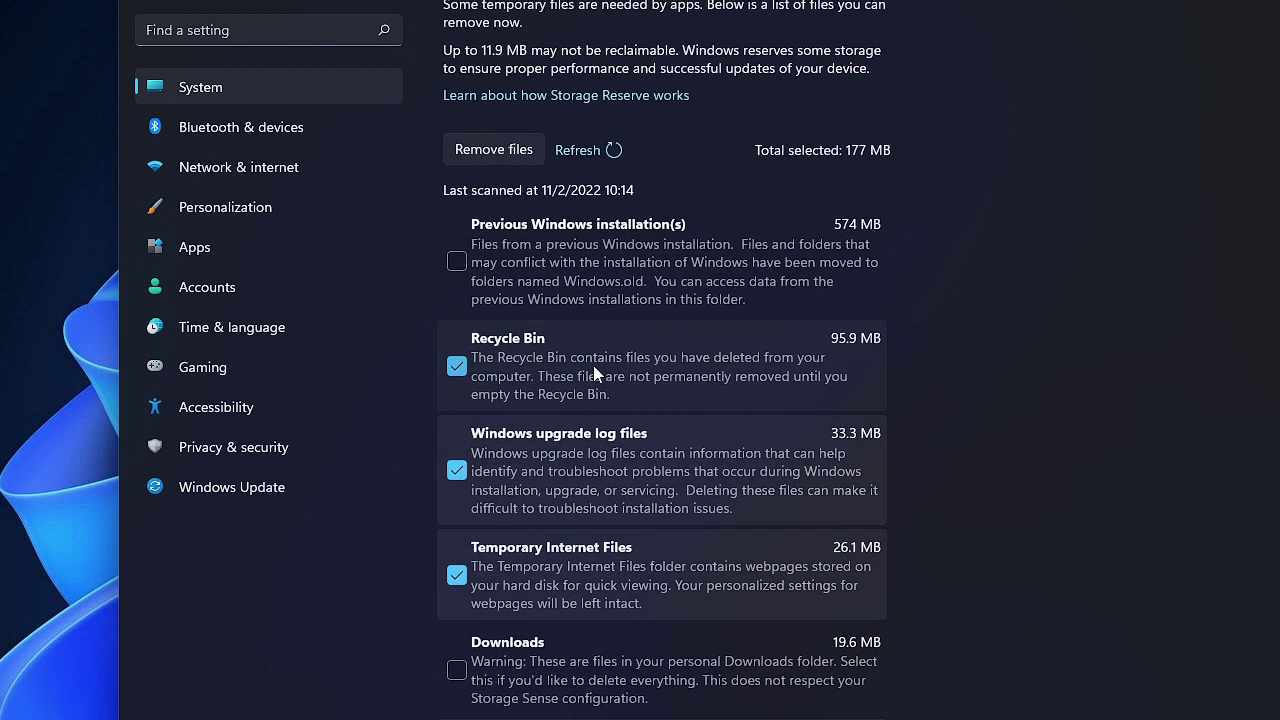
left_click(515, 151)
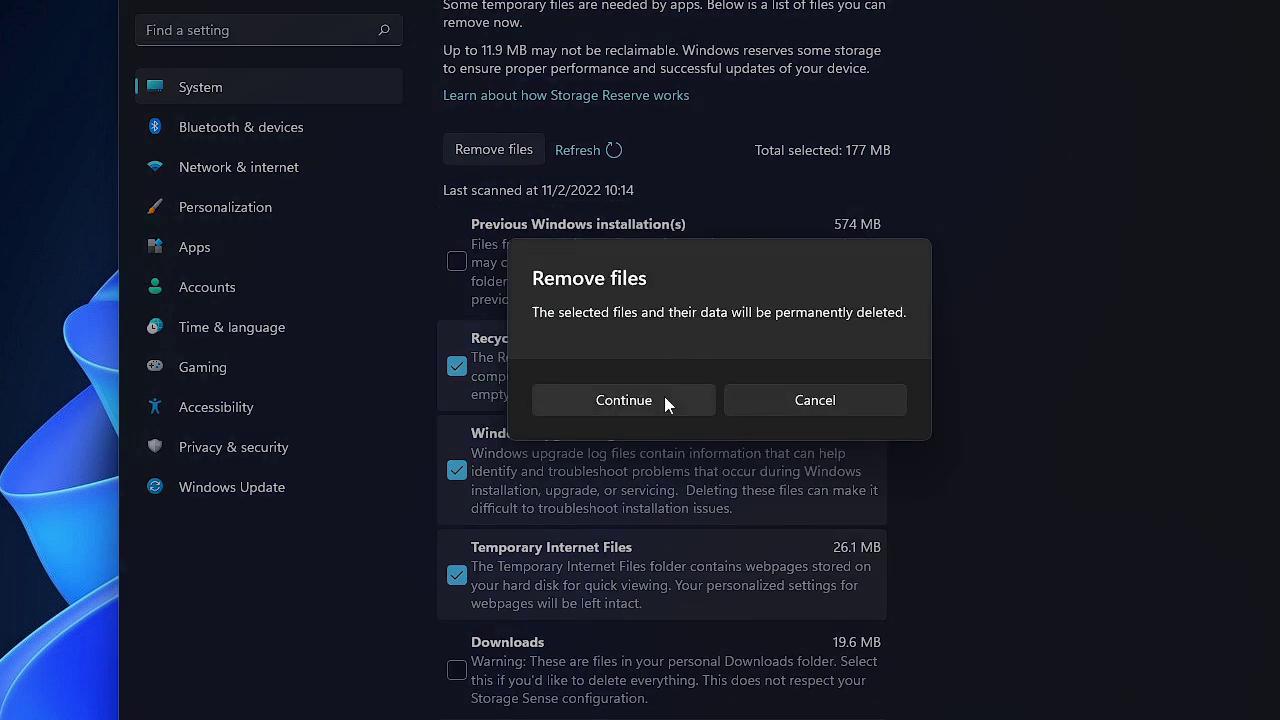
left_click(664, 398)
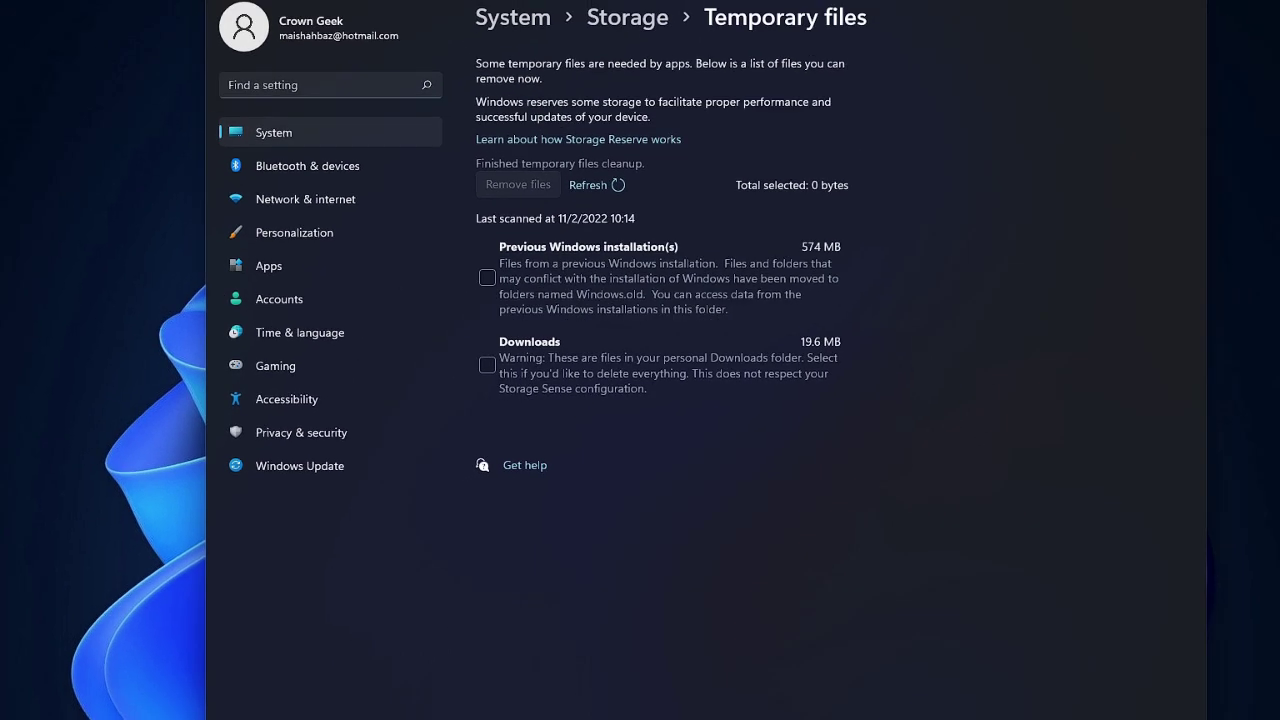
left_click(1063, 51)
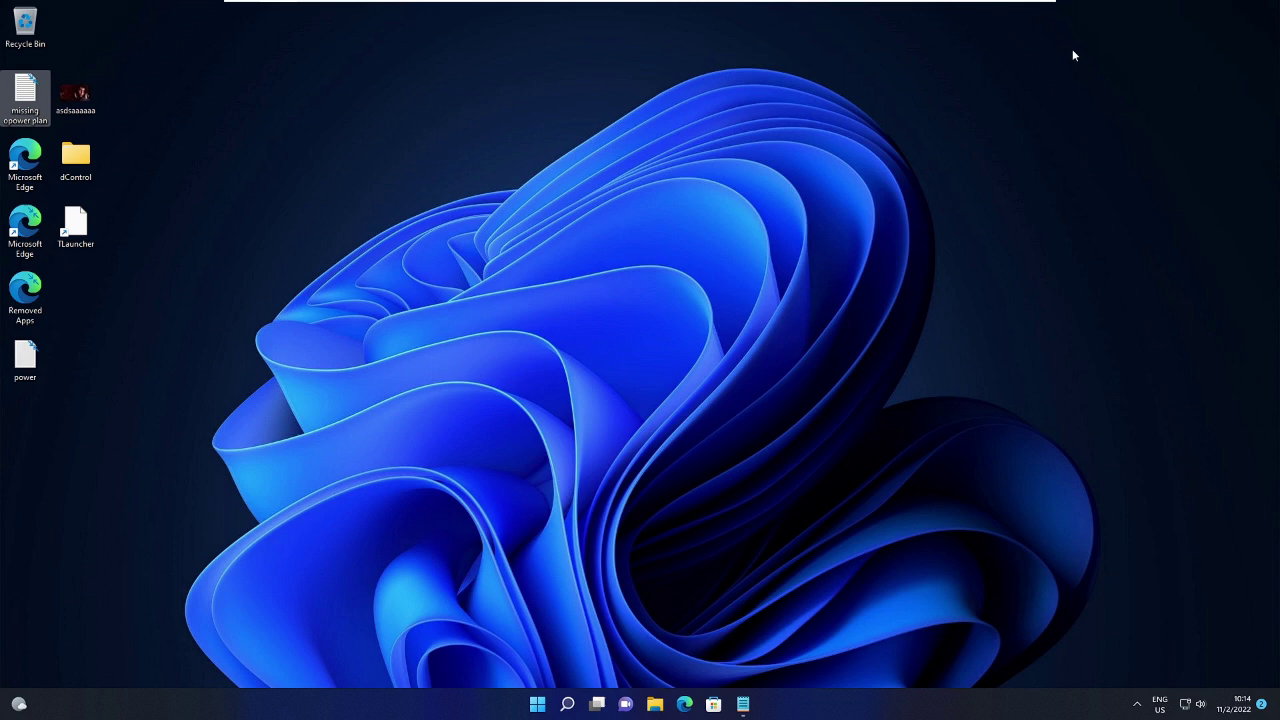
Reopen Settings and filter the installed apps list by 'store'.
right_click(537, 704)
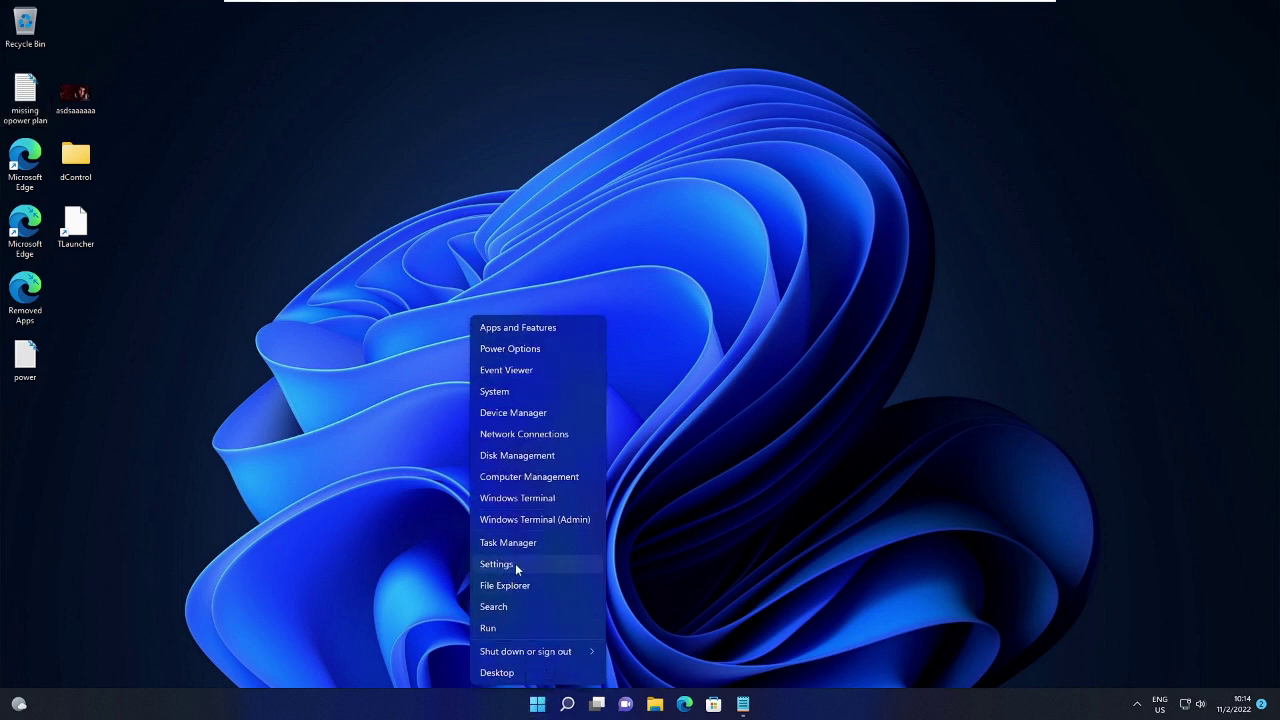
left_click(518, 563)
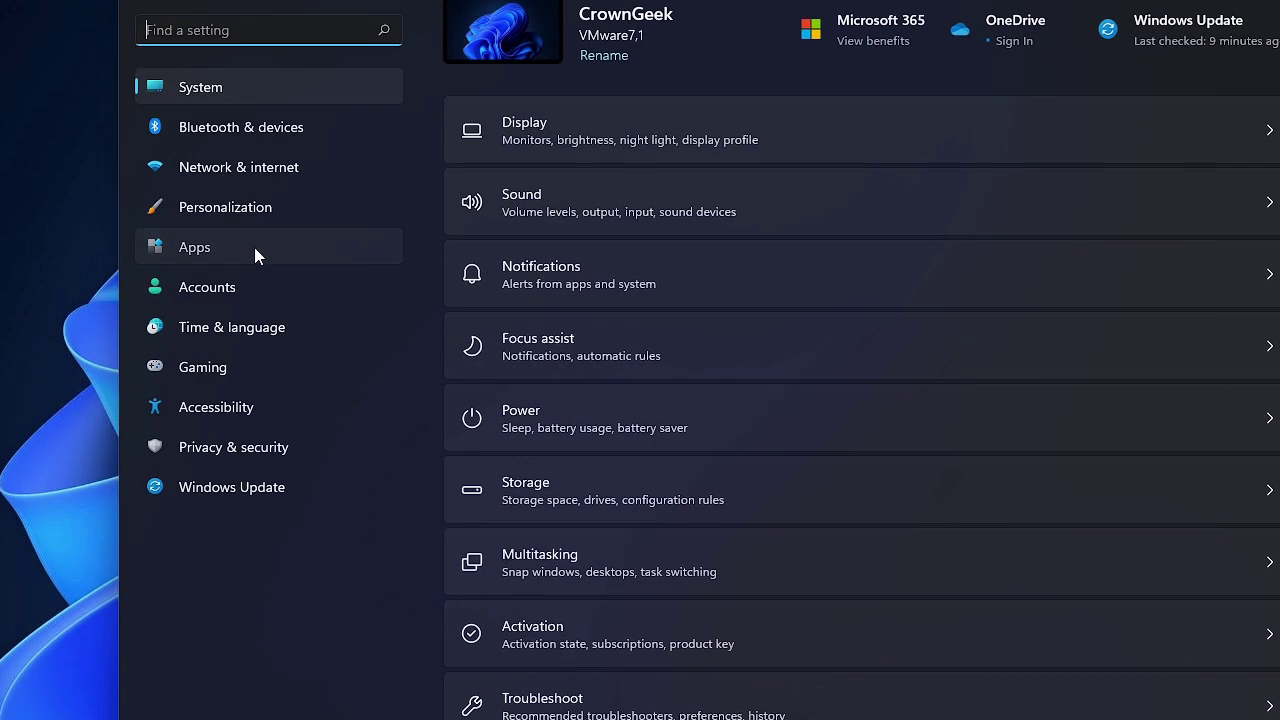
left_click(383, 284)
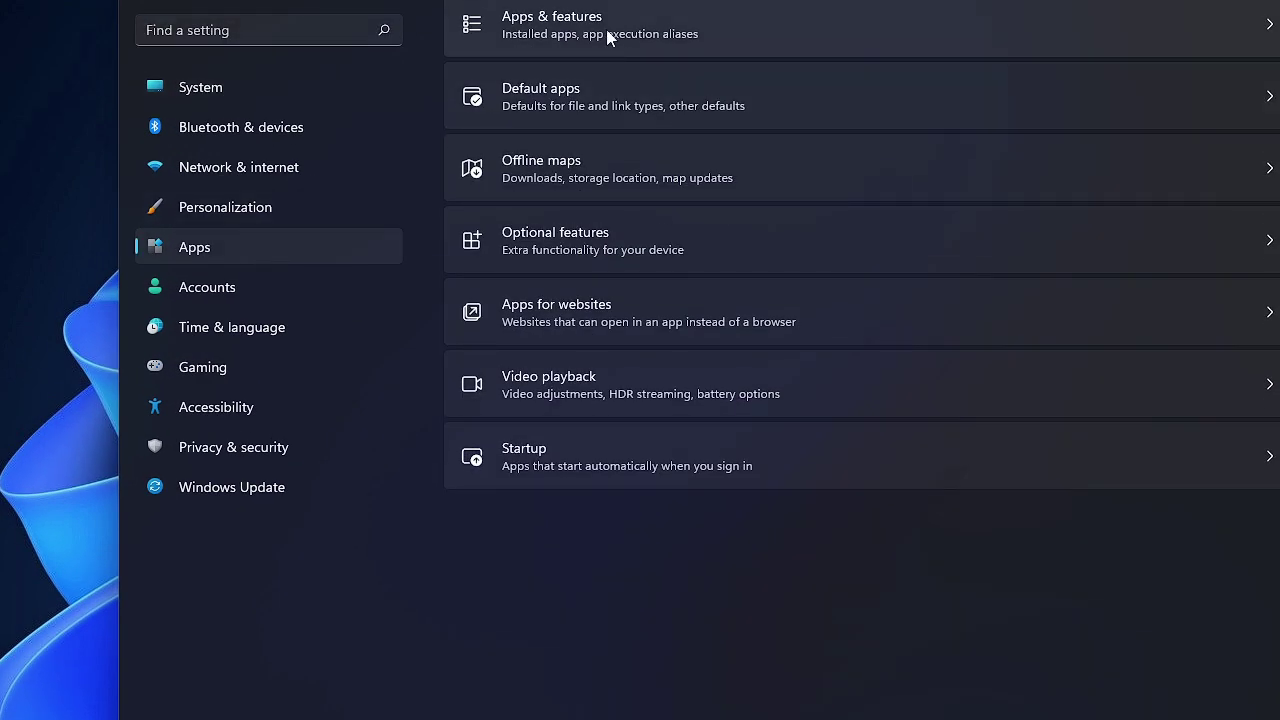
left_click(656, 45)
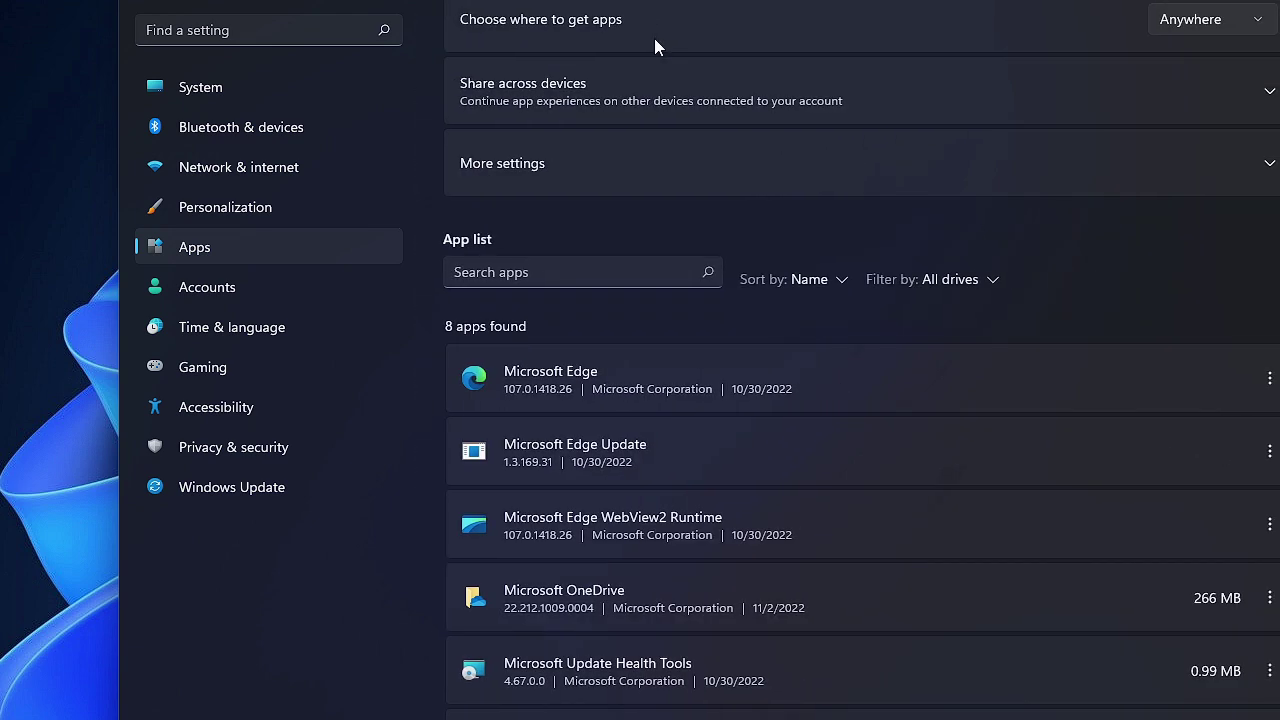
left_click(510, 274)
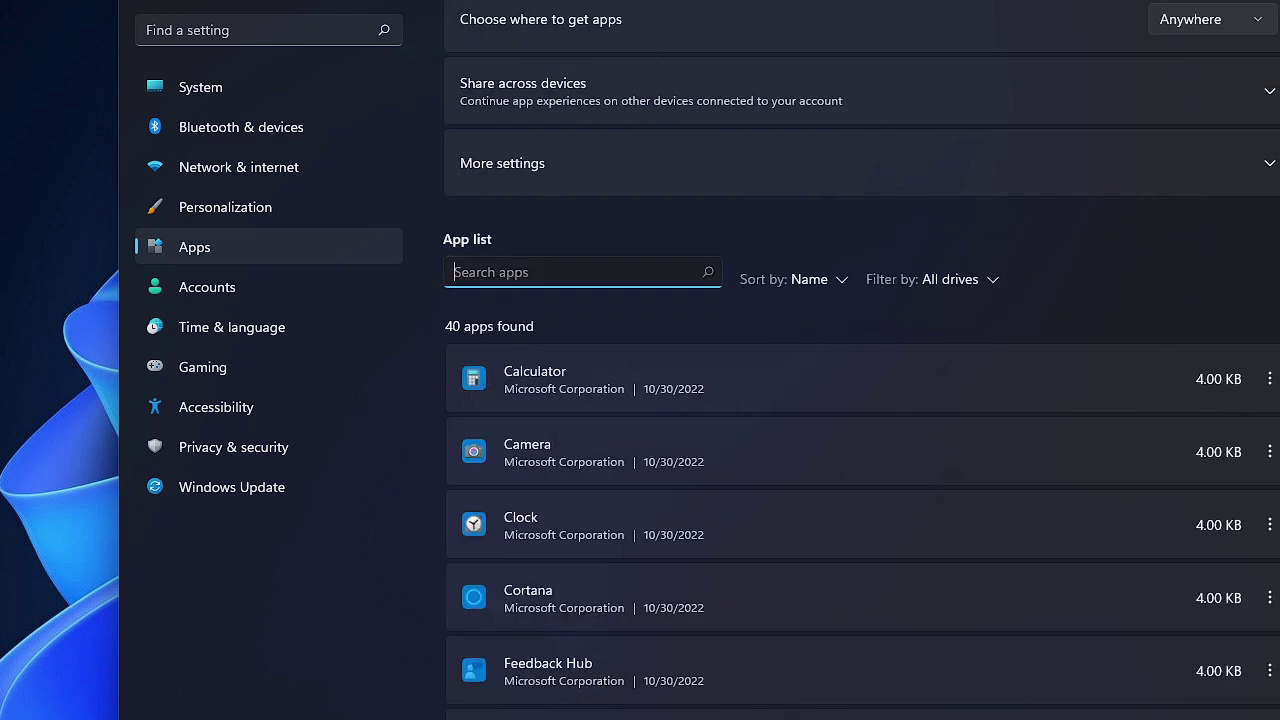
type("store")
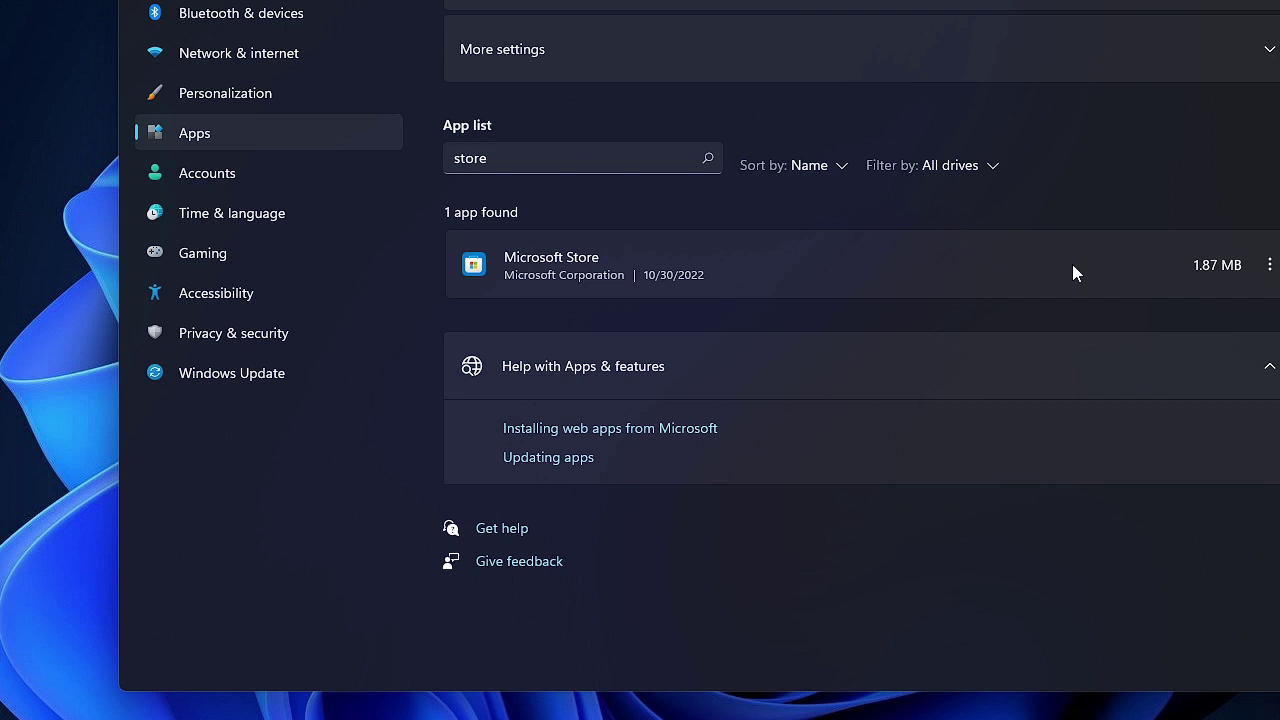
Reset Microsoft Store from its Advanced options, confirm the reset, and close Settings with Alt+F4.
left_click(1270, 260)
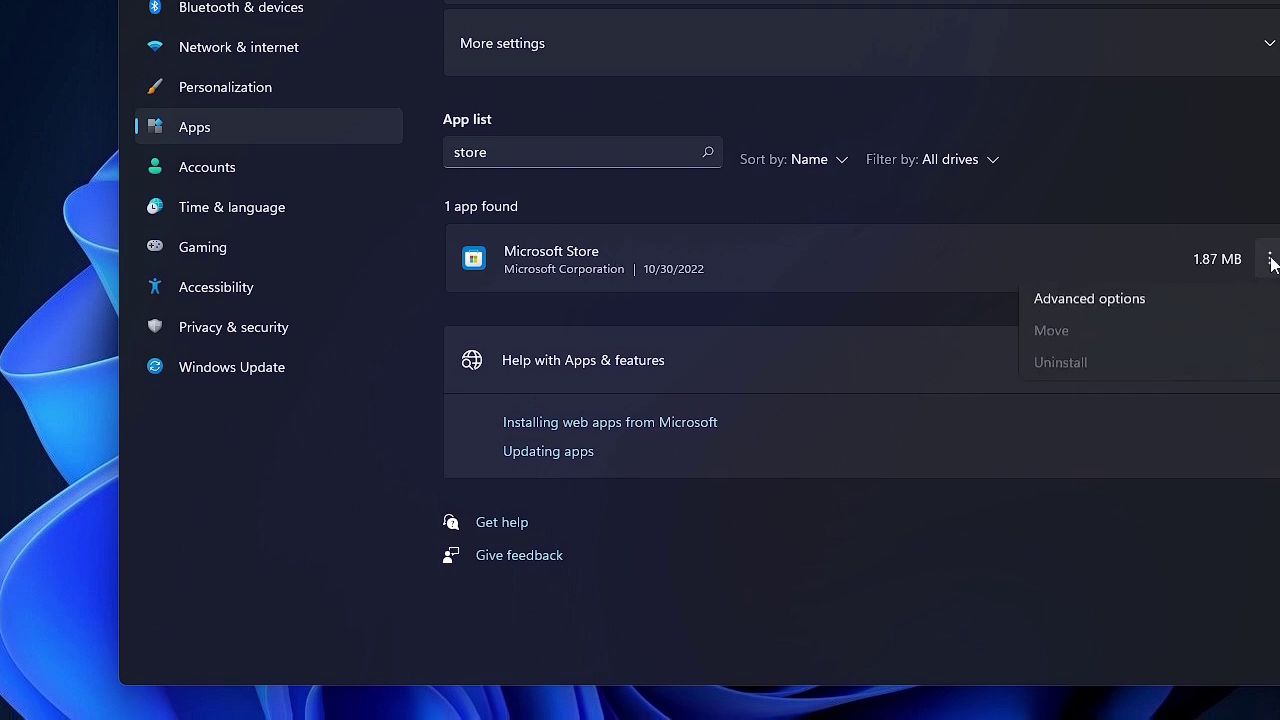
left_click(1103, 299)
scroll(899, 256, "down", 5)
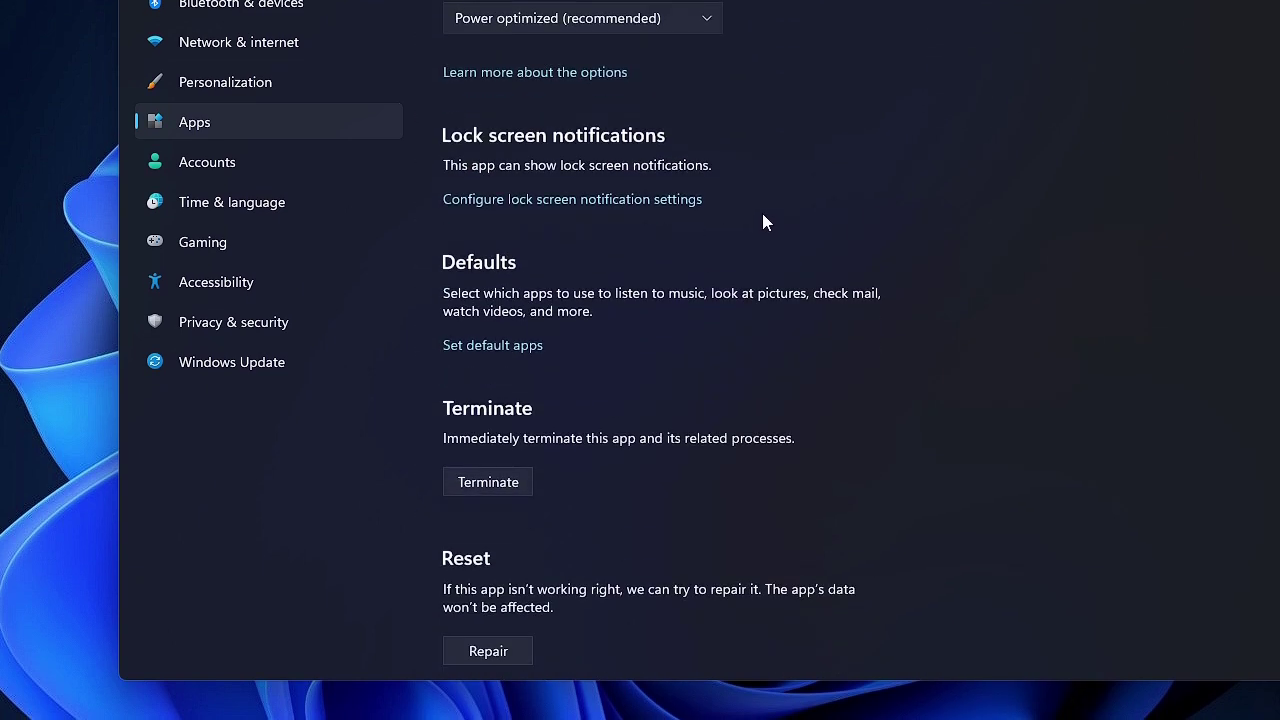
scroll(716, 151, "down", 4)
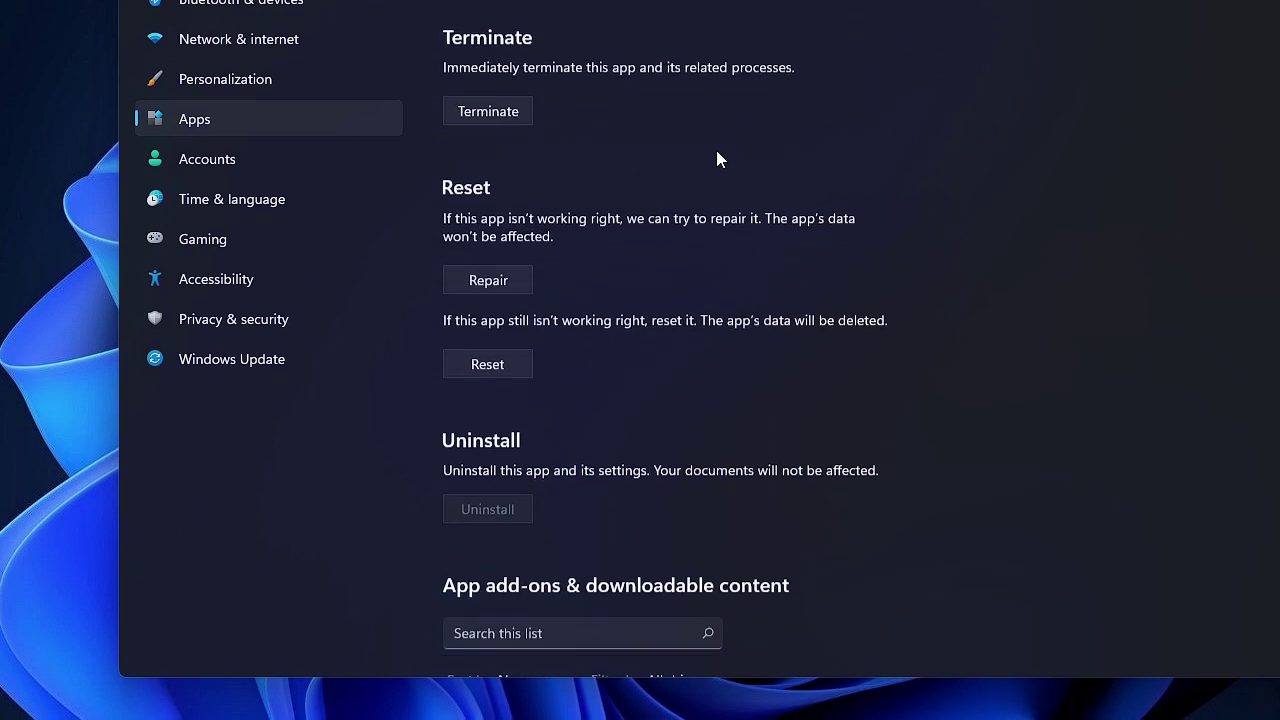
left_click(507, 362)
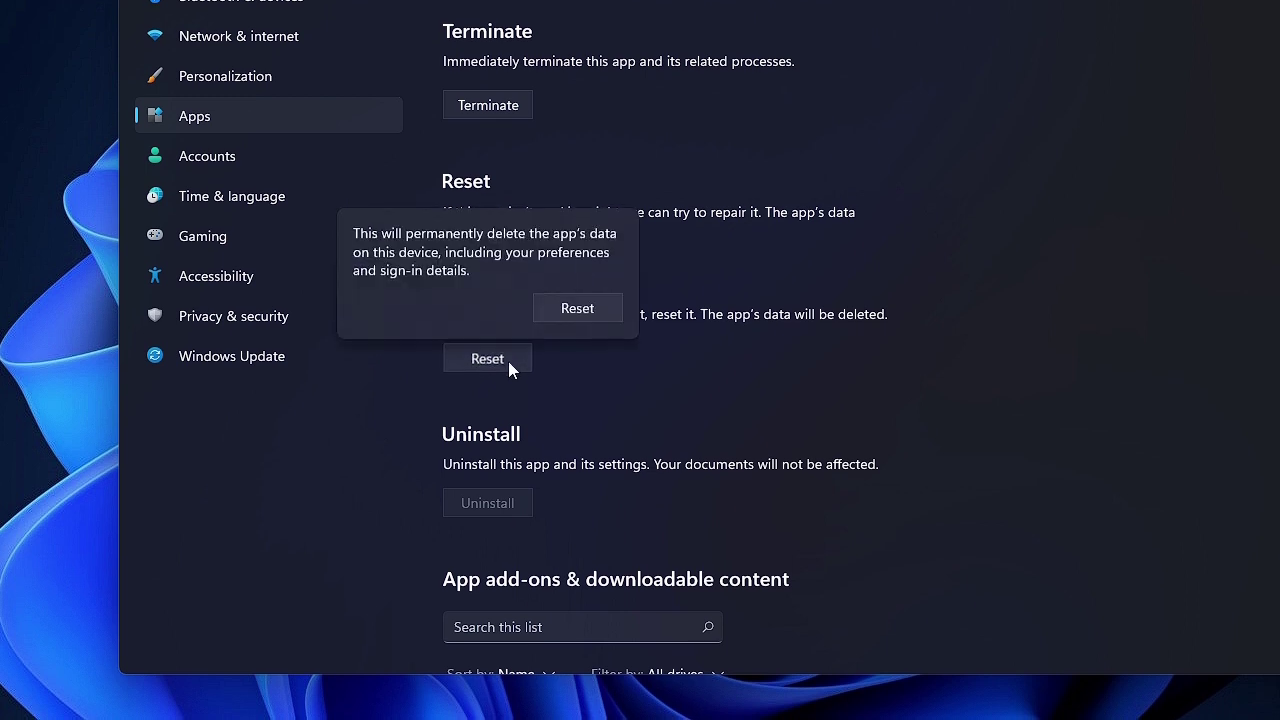
left_click(596, 308)
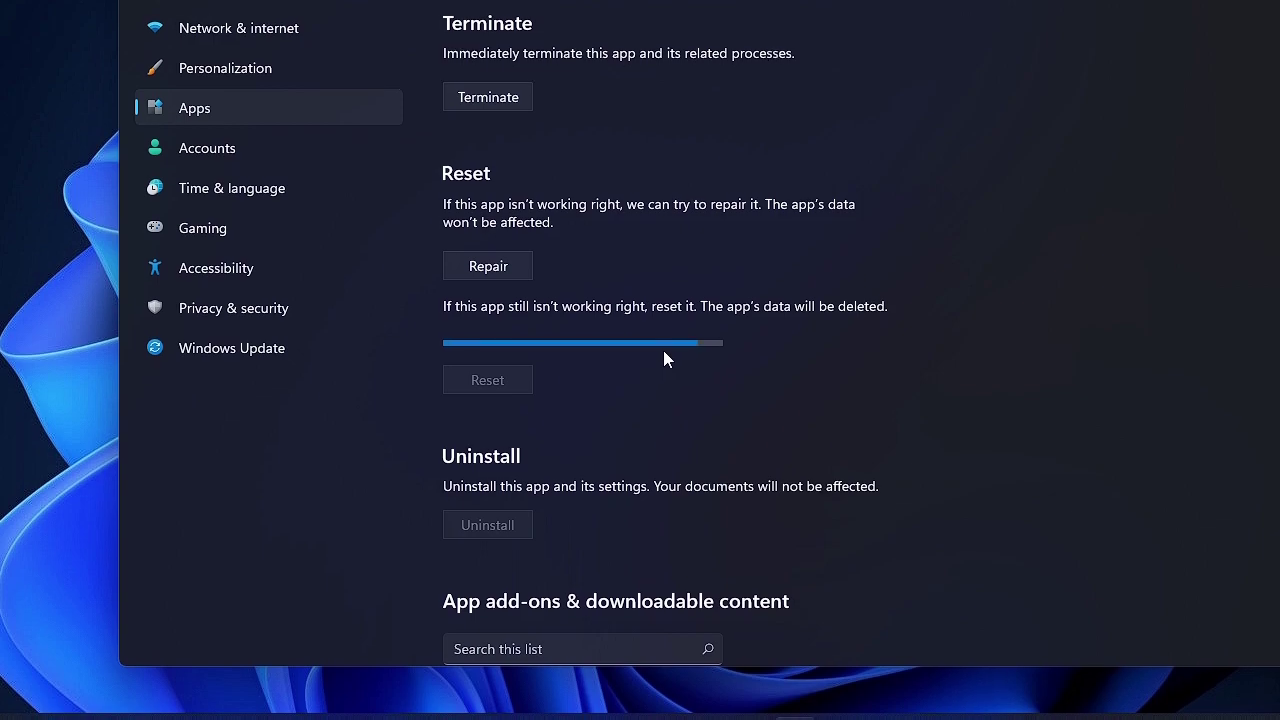
key("alt+F4")
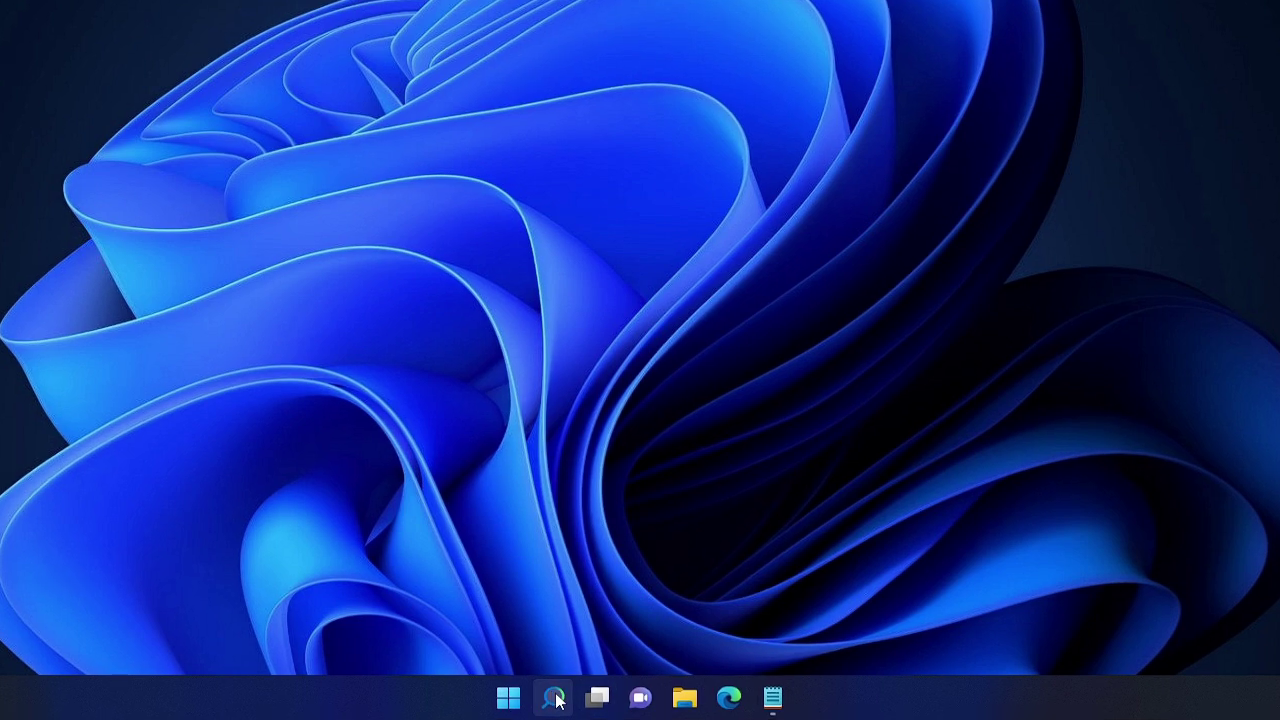
Search for wsreset and run it as administrator to clear the Store cache.
left_click(563, 668)
type("ws")
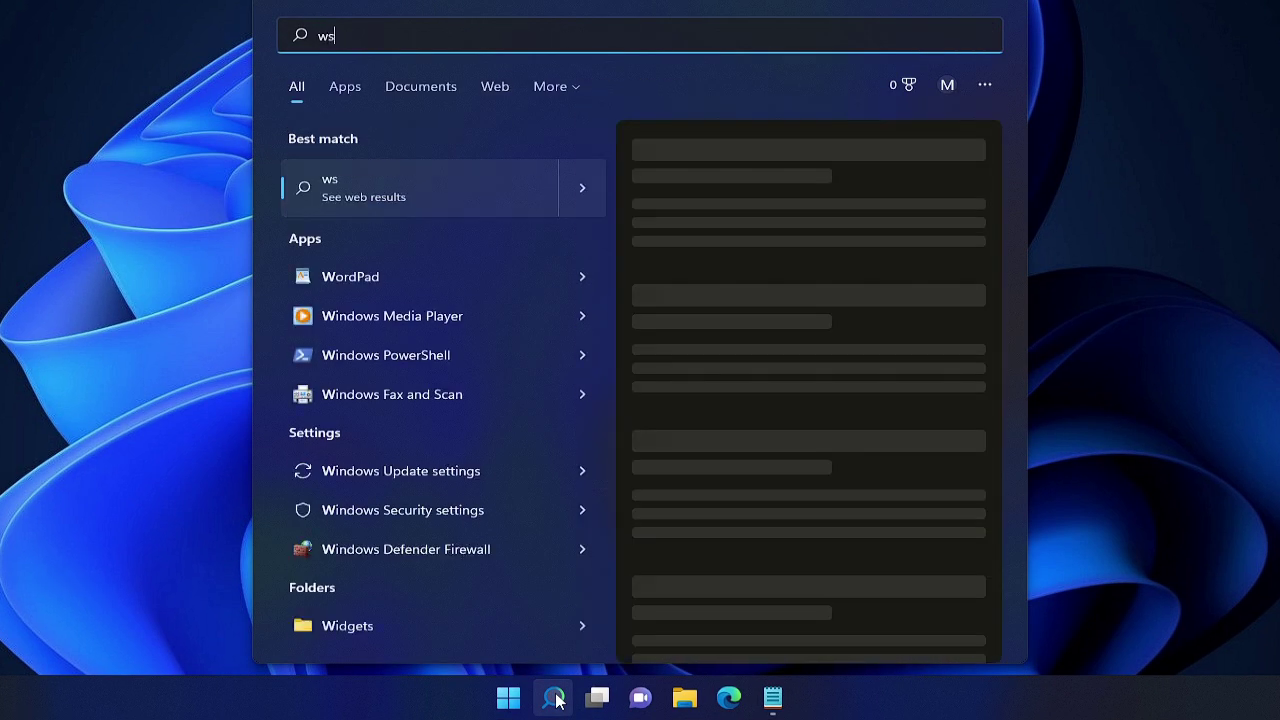
type("reset")
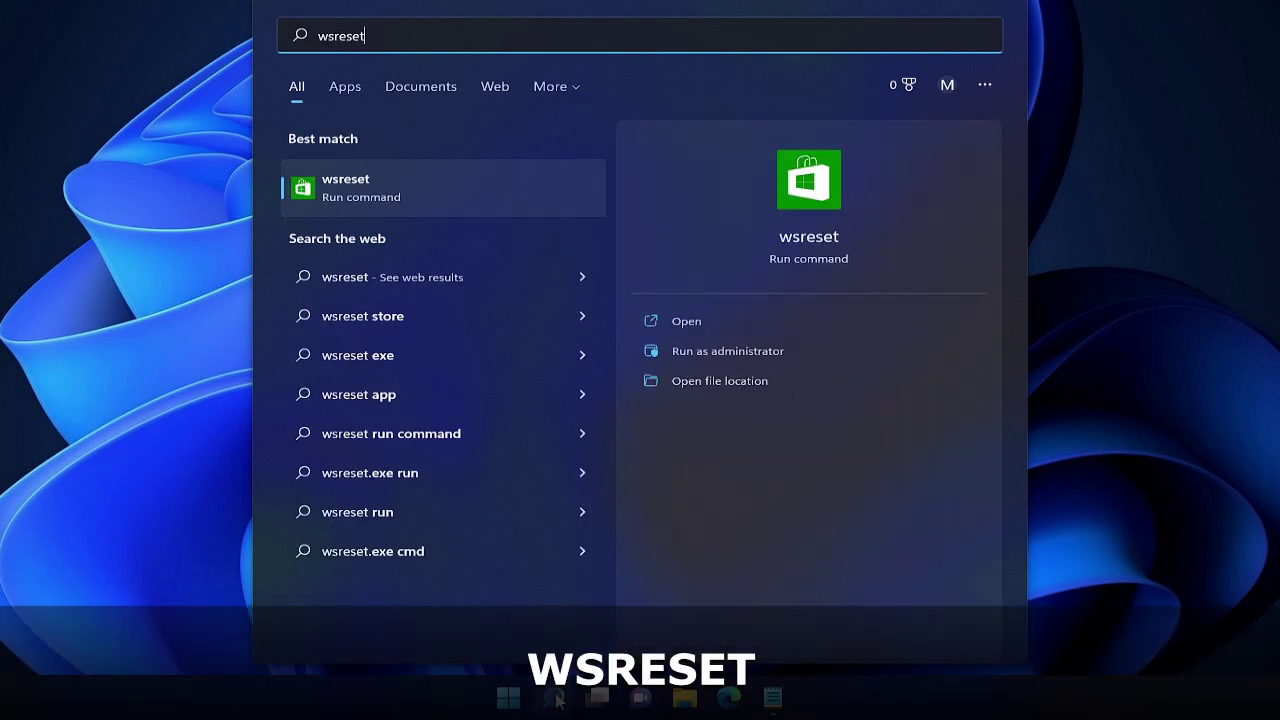
left_click(742, 351)
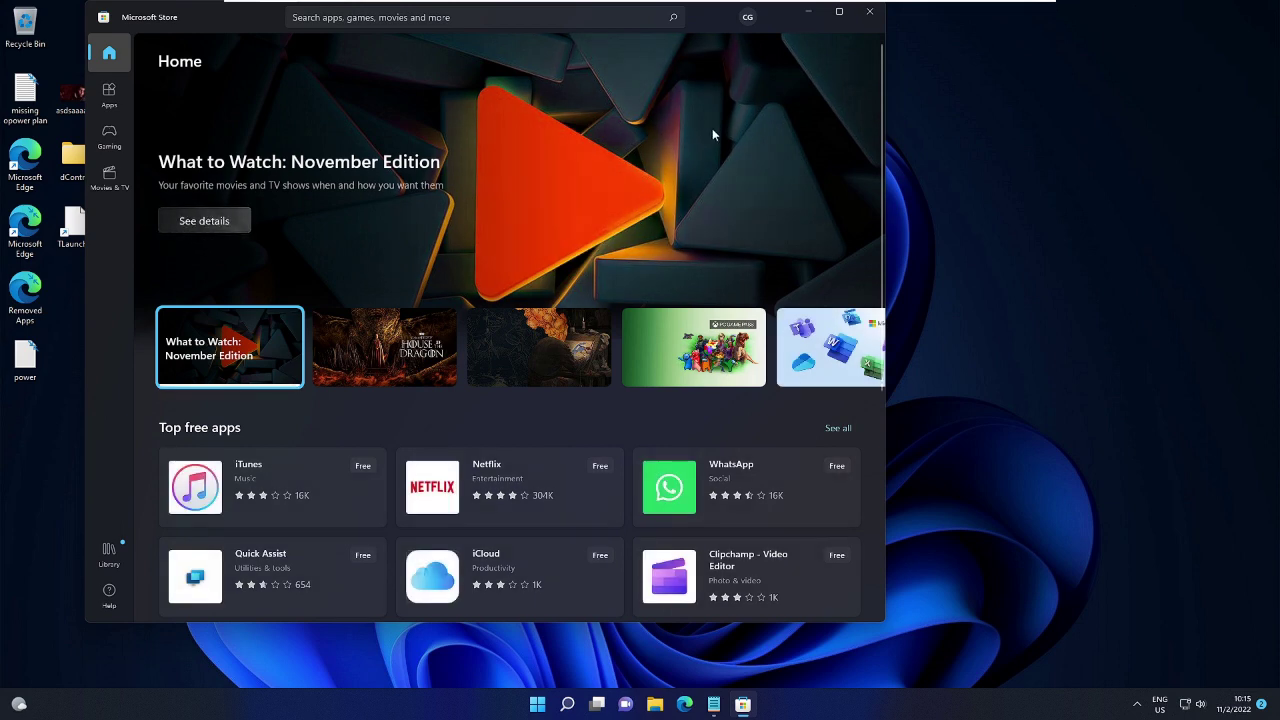
Search the Store for 'minecraft launcher' and install it, approving the UAC prompt.
left_click_drag(706, 27, 914, 65)
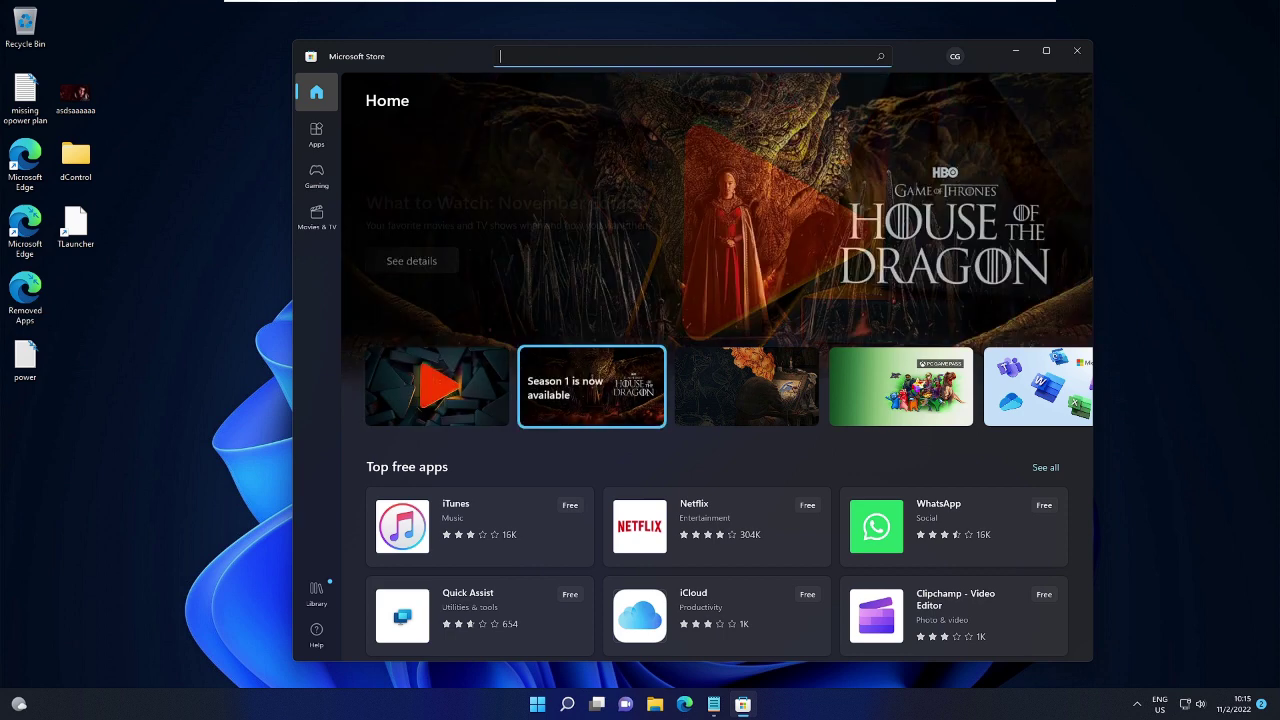
type("minecra")
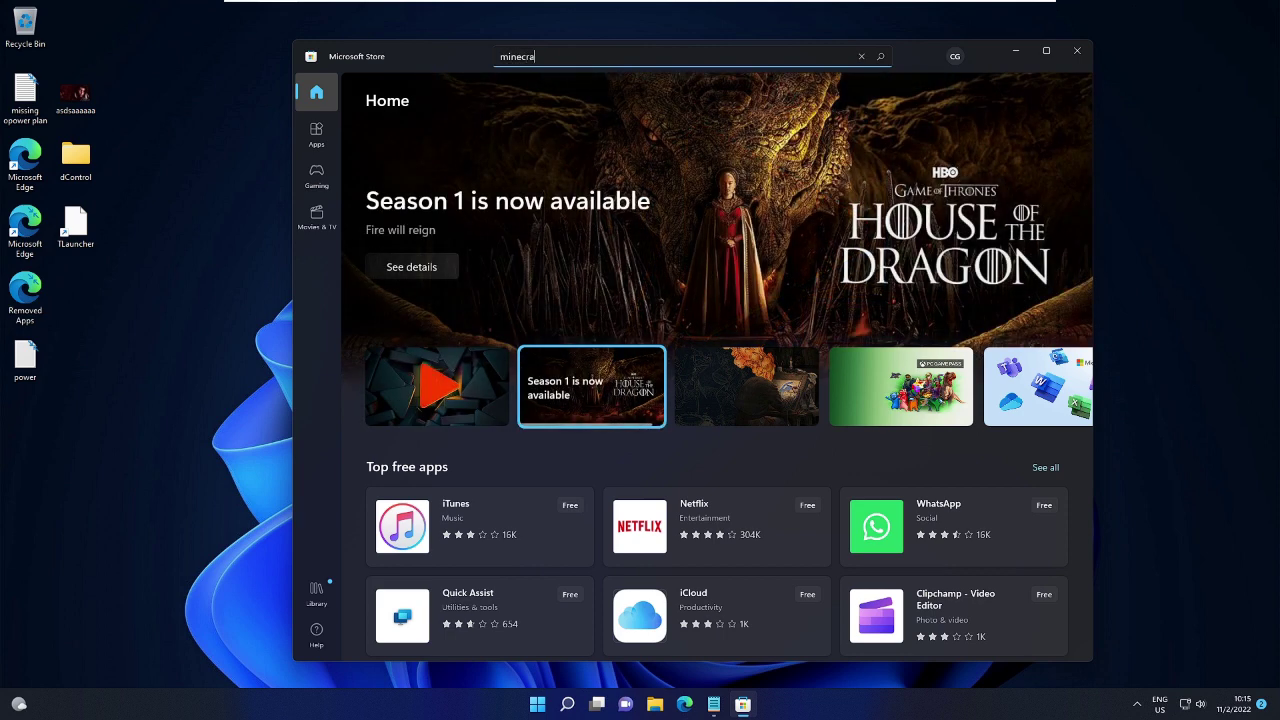
type("ft launche")
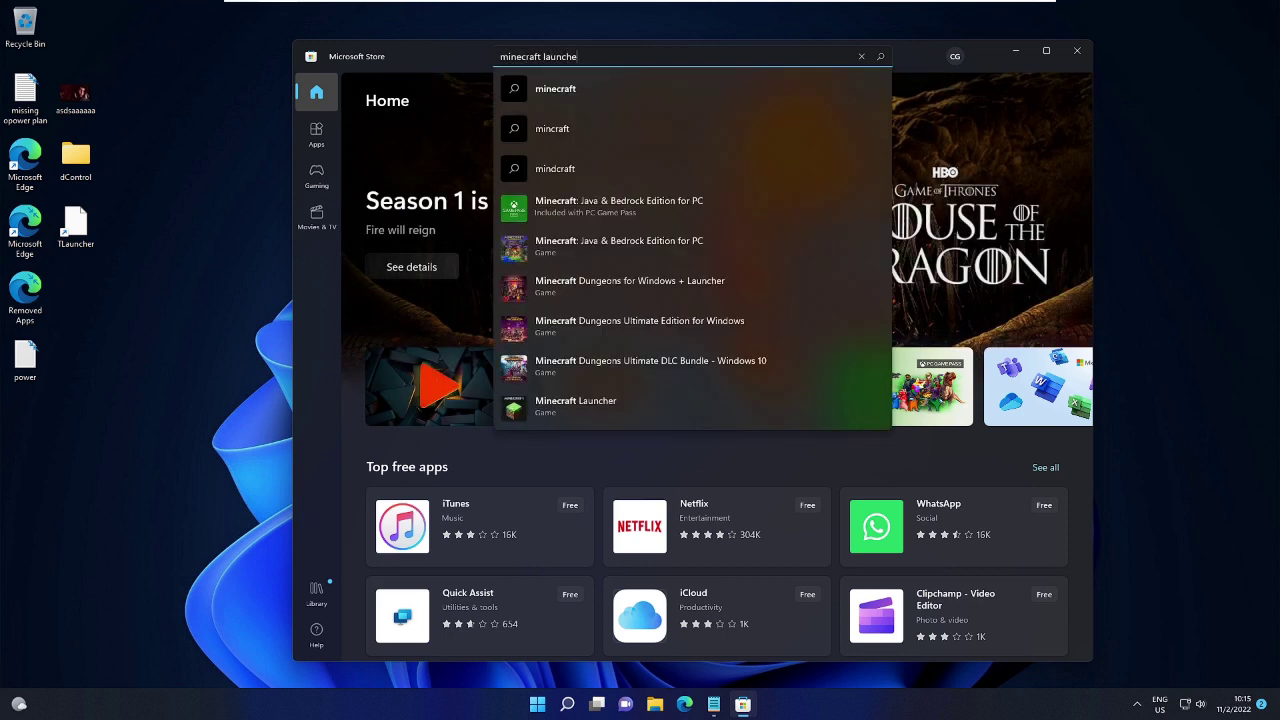
type("r")
key("Return")
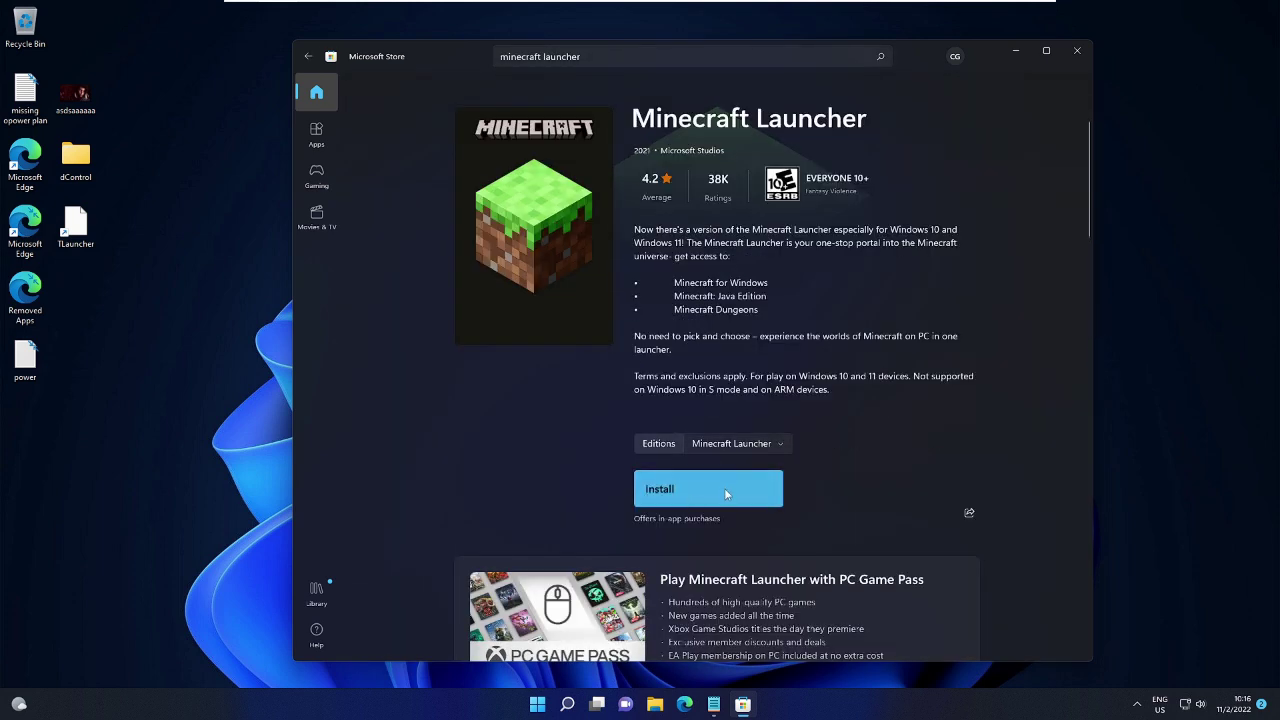
left_click(726, 490)
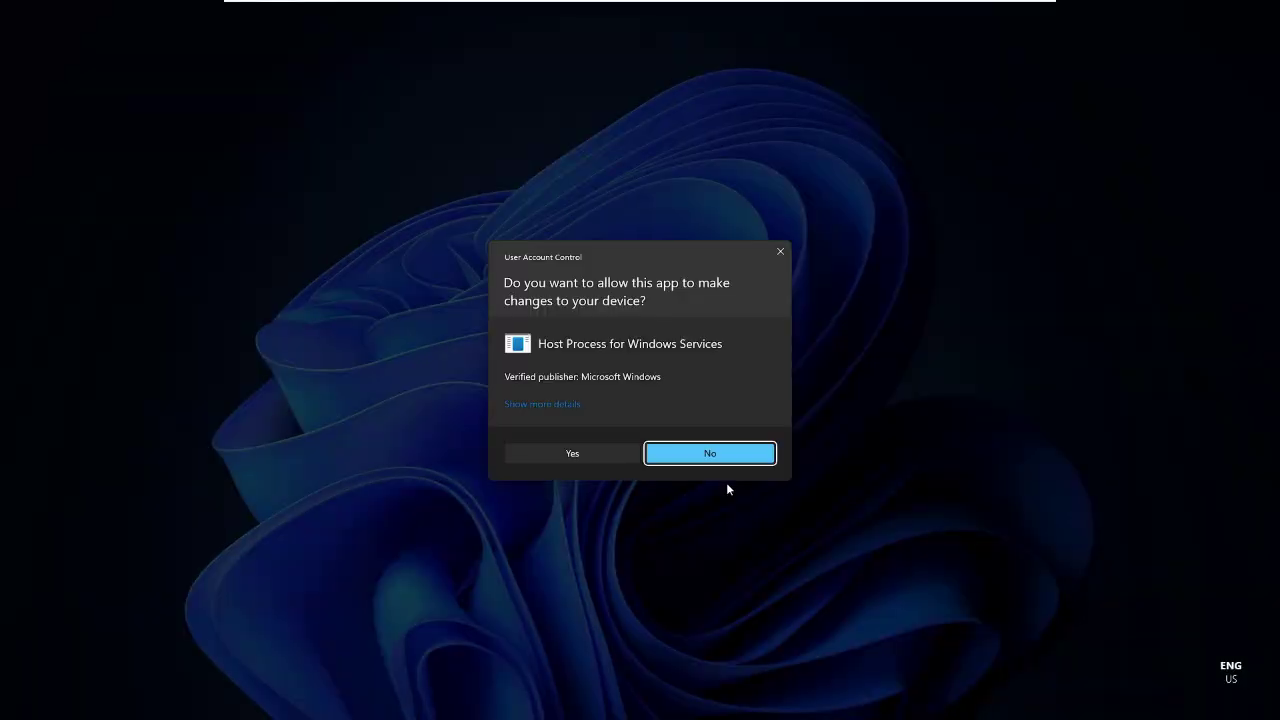
left_click(577, 452)
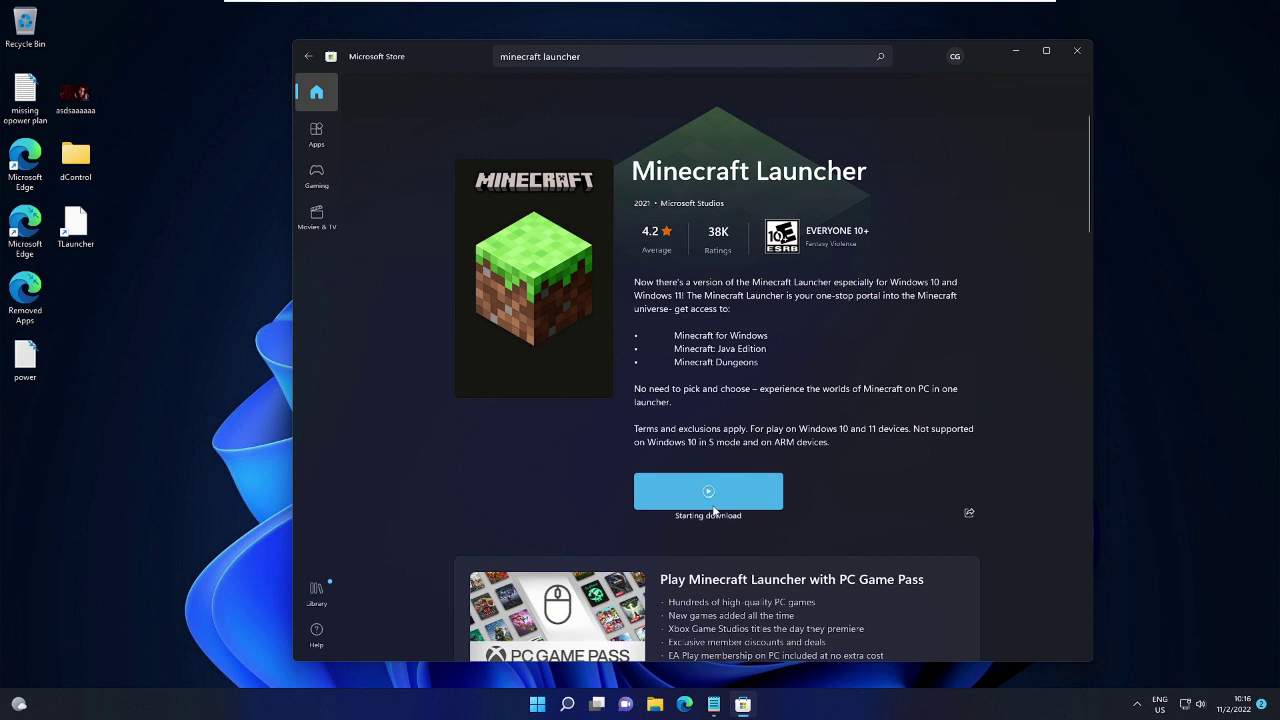
Close the Store and launch Windows Terminal (Admin), approving the UAC prompt.
left_click(1076, 53)
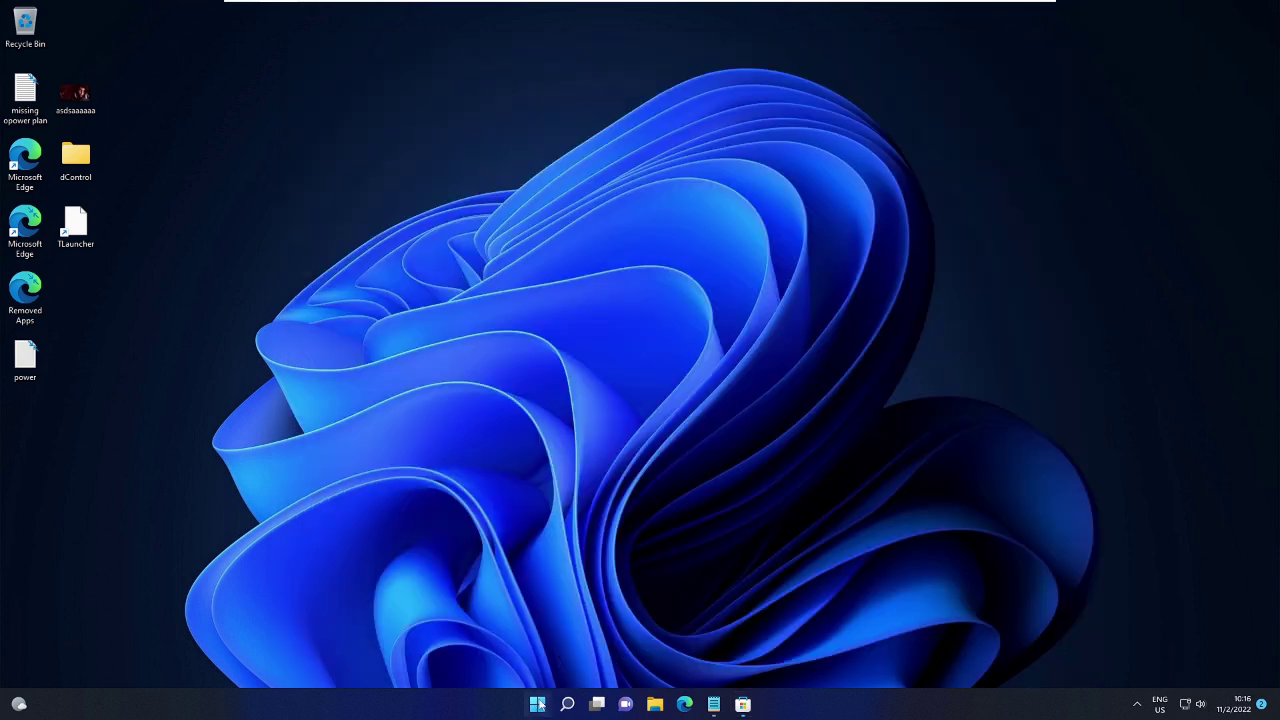
right_click(539, 705)
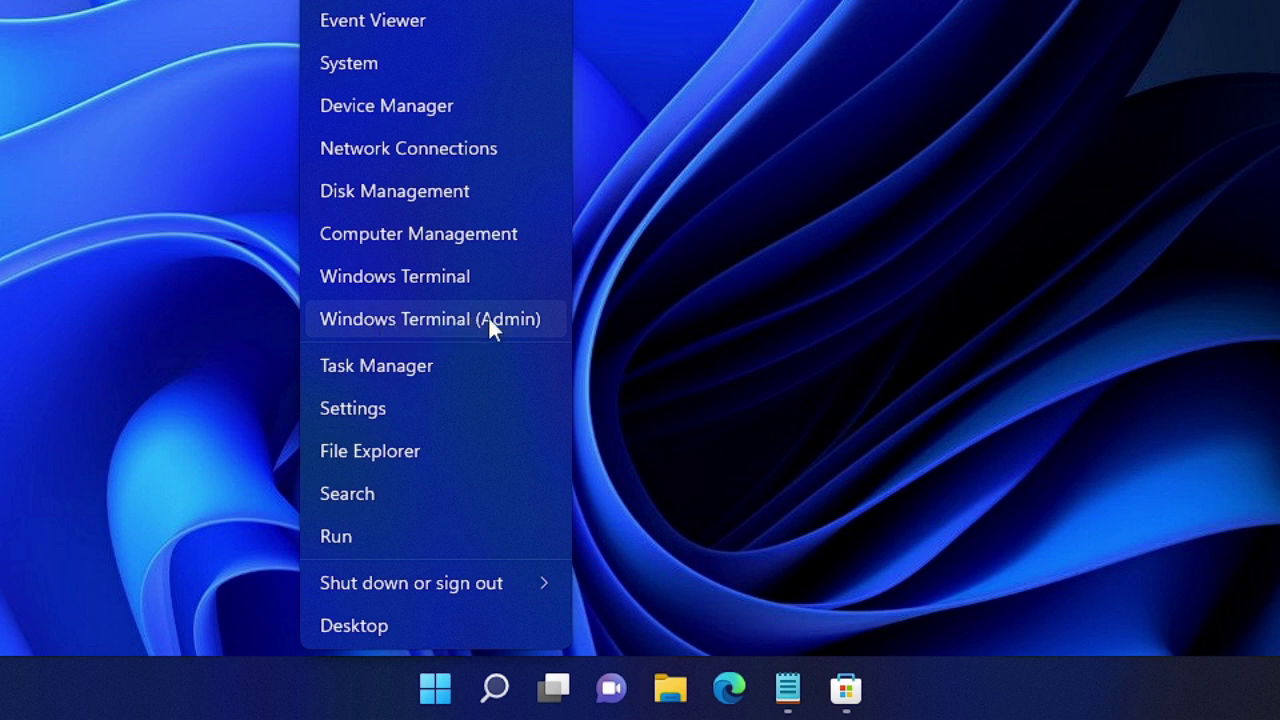
left_click(515, 320)
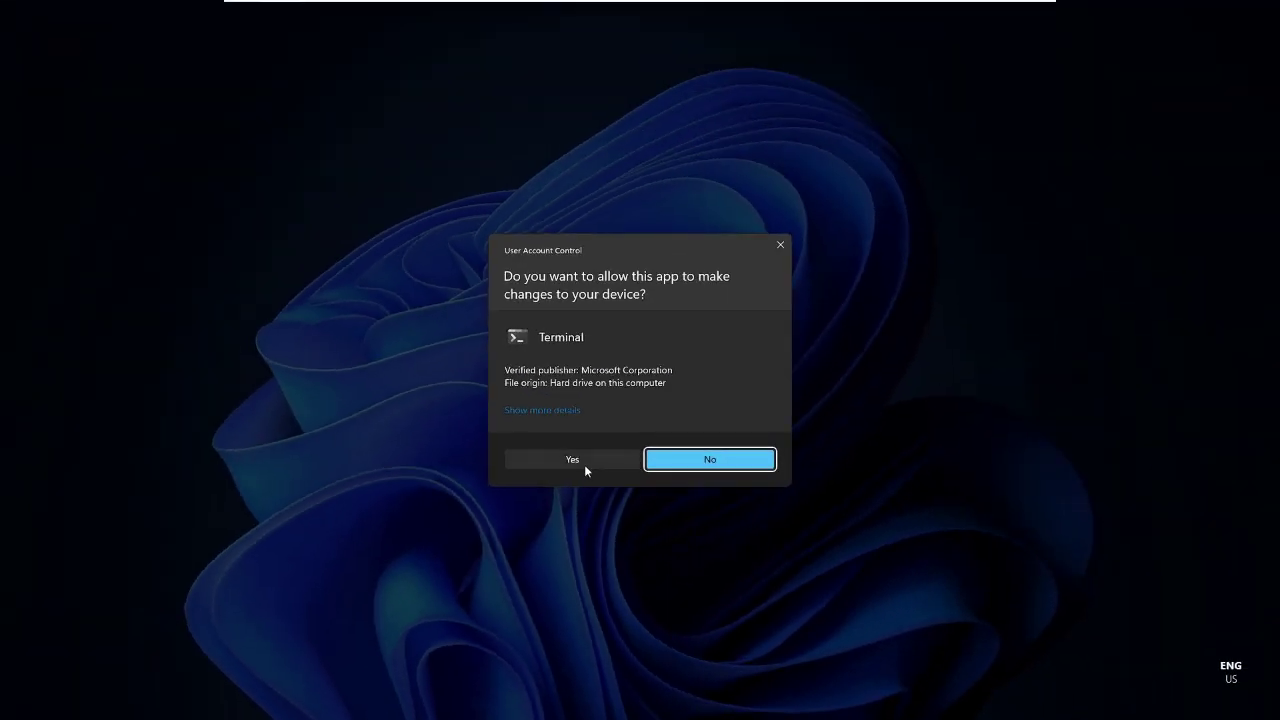
left_click(585, 463)
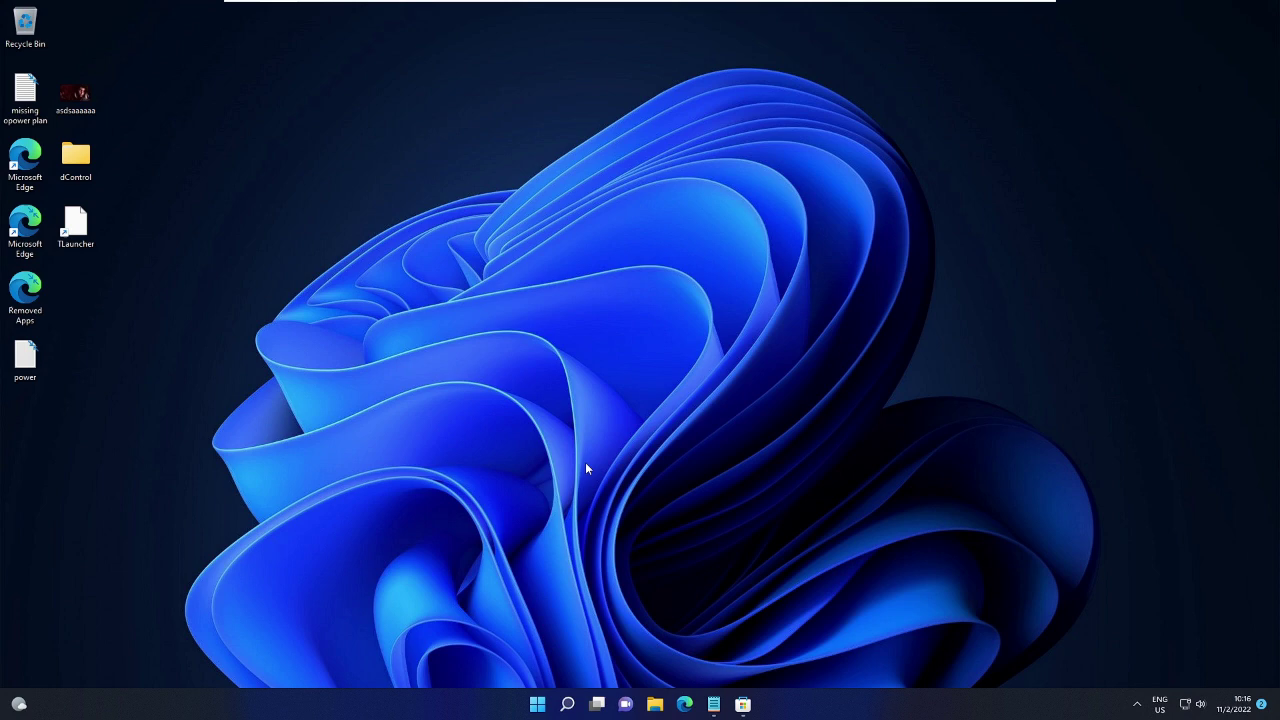
left_click_drag(487, 35, 842, 99)
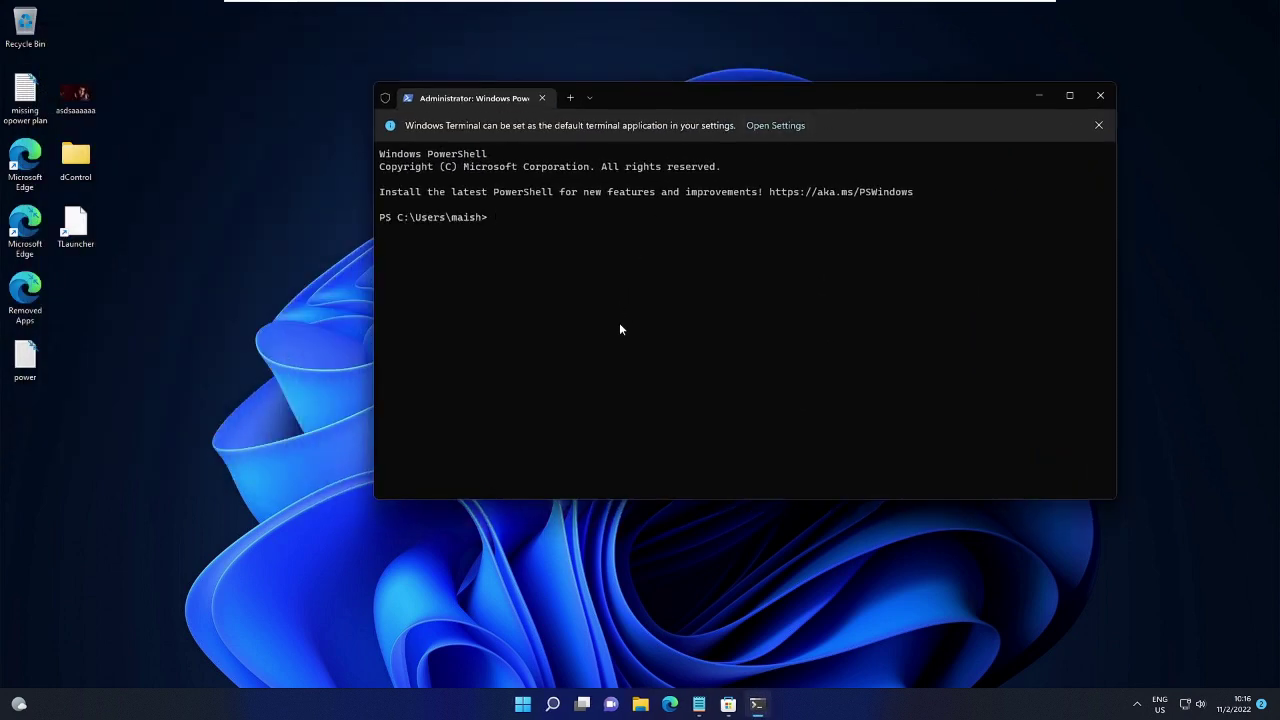
Copy the Store re-register line from Notepad, paste it into the admin terminal and run it.
left_click(699, 704)
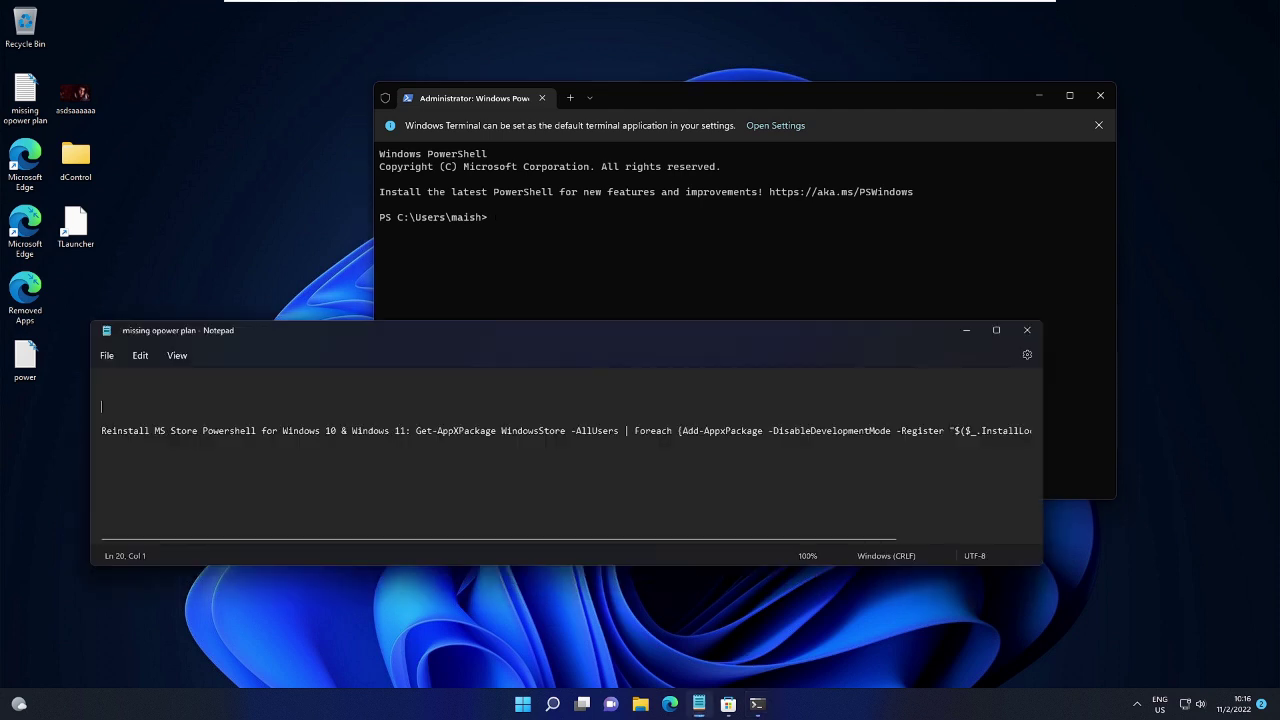
left_click_drag(101, 430, 1030, 434)
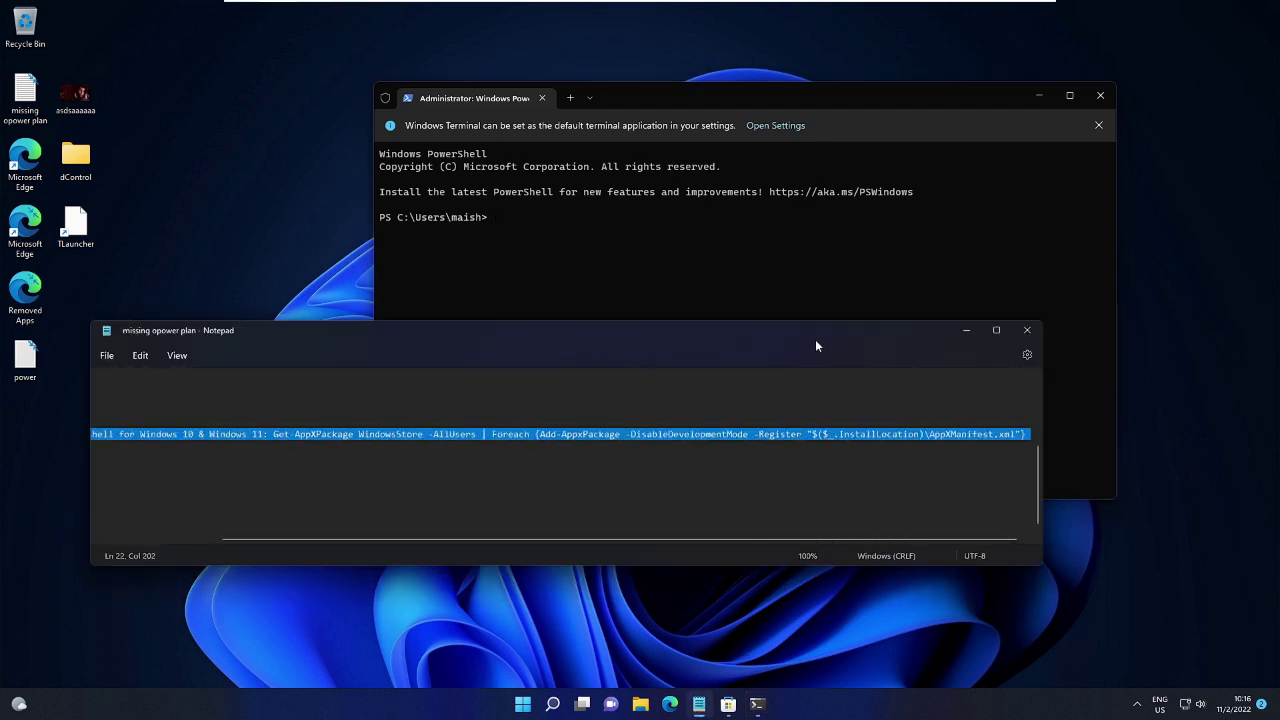
left_click(576, 224)
type("Reinstall MS Store Powershell for Windows 10 & Windows 11: Get-AppXPackage WindowsStore -AllUsers | Foreach {Add-AppxPackage -DisableDevelopmentMode -Register \"$($_.InstallLocation)\\AppXManifest.xml\"}")
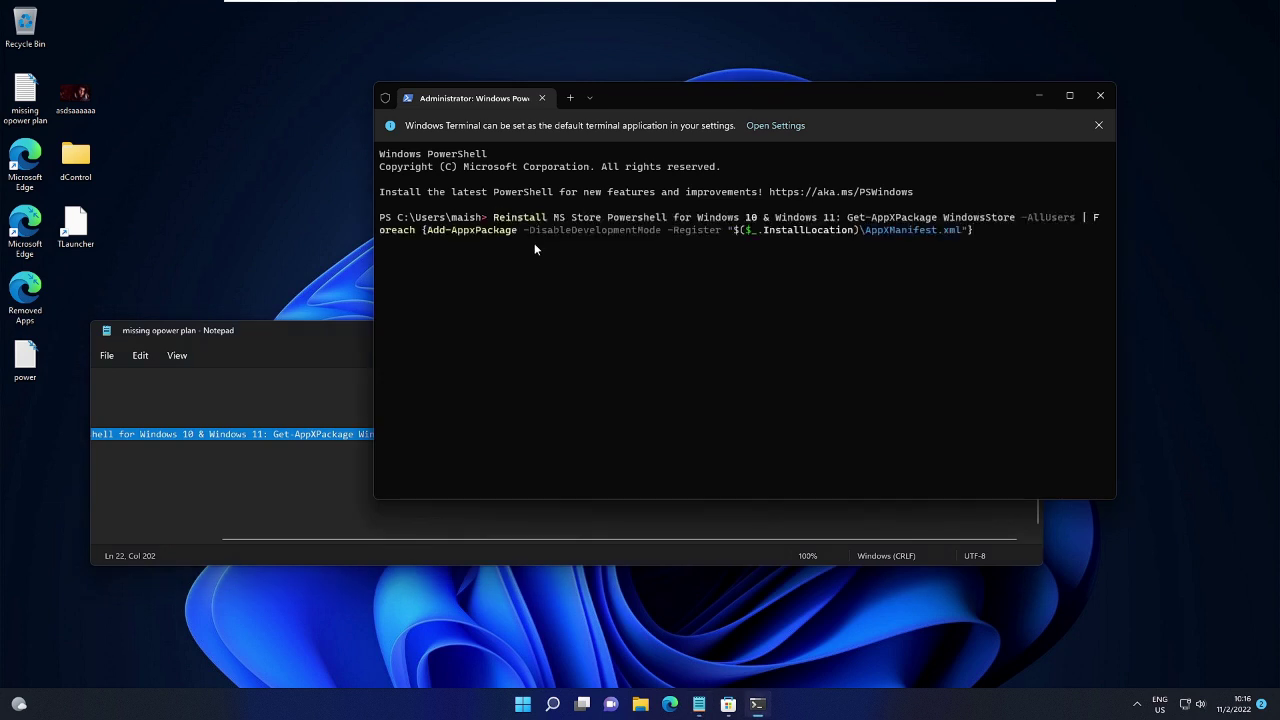
key("Return")
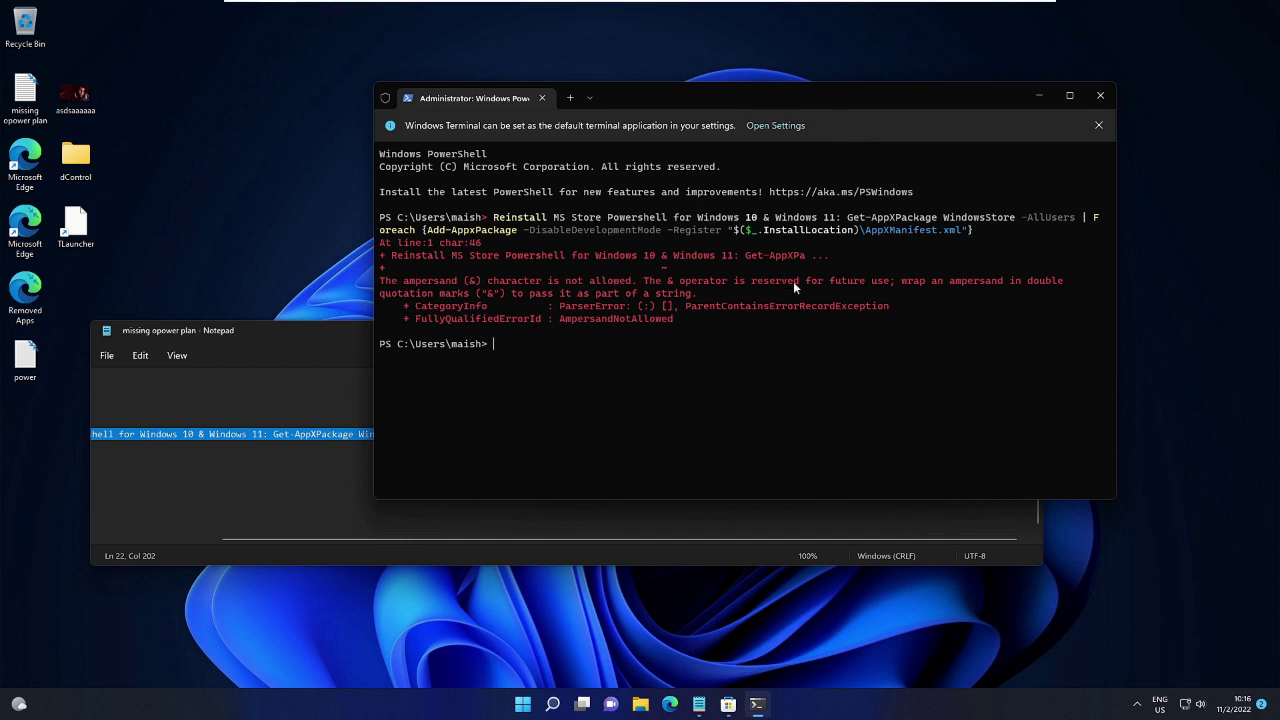
Close the admin Windows Terminal window, leaving the Notepad note open.
left_click(1100, 95)
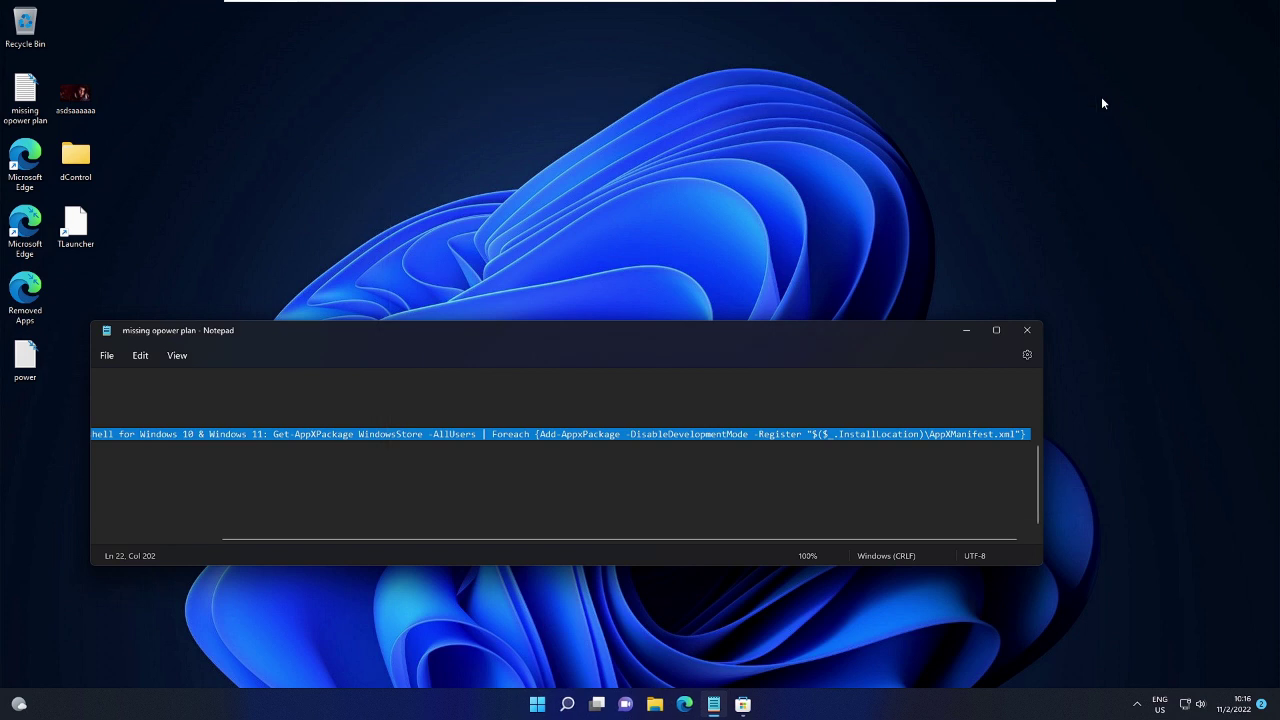